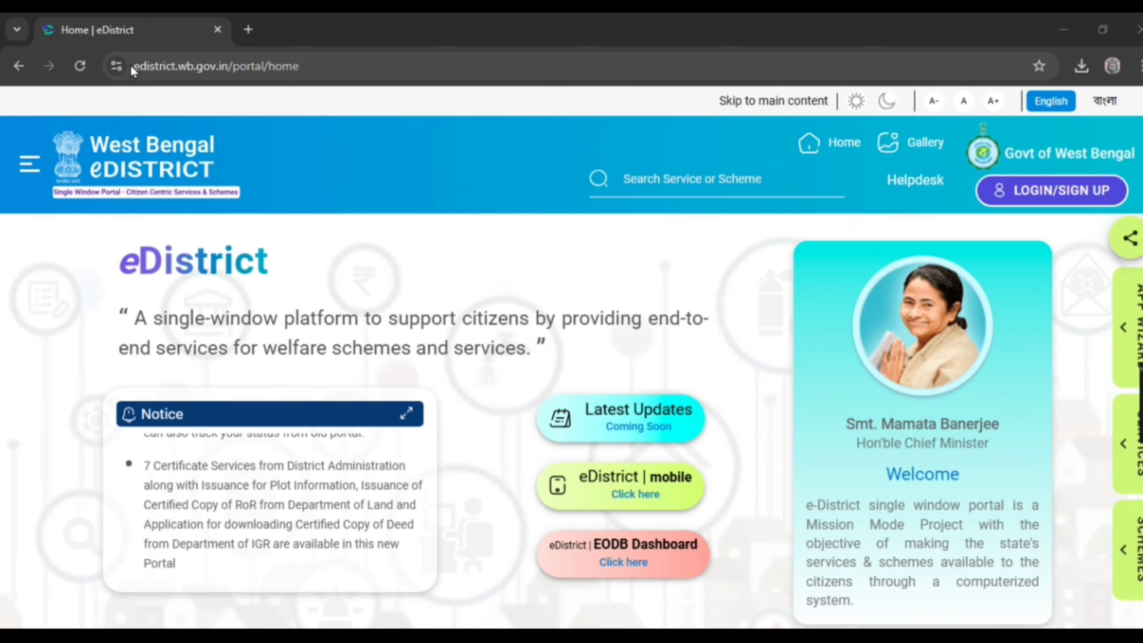
- Go from the portal's web address to the citizen sign-in page and scroll through the login form
left_click_drag(133, 67, 231, 65)
left_click(344, 151)
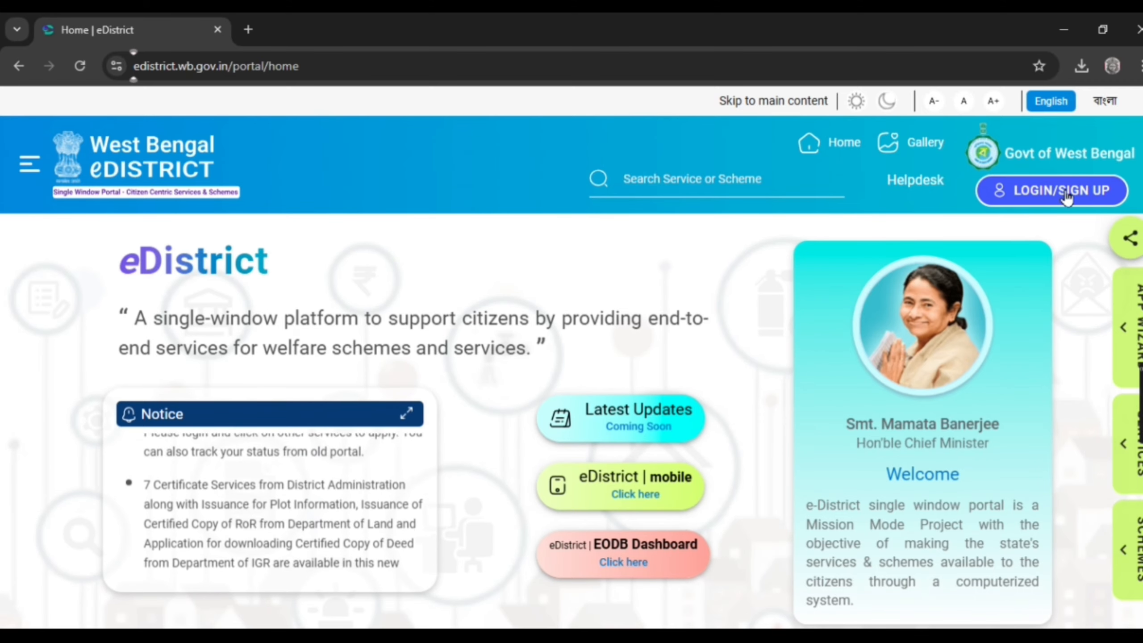
left_click(1033, 198)
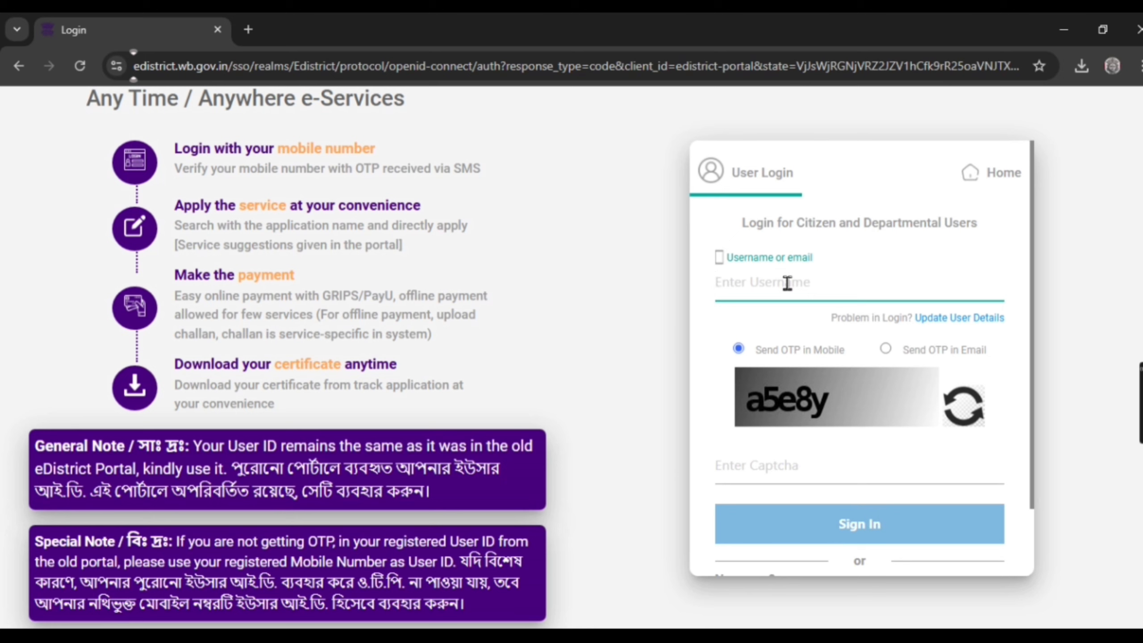
scroll(781, 418, "down", 2)
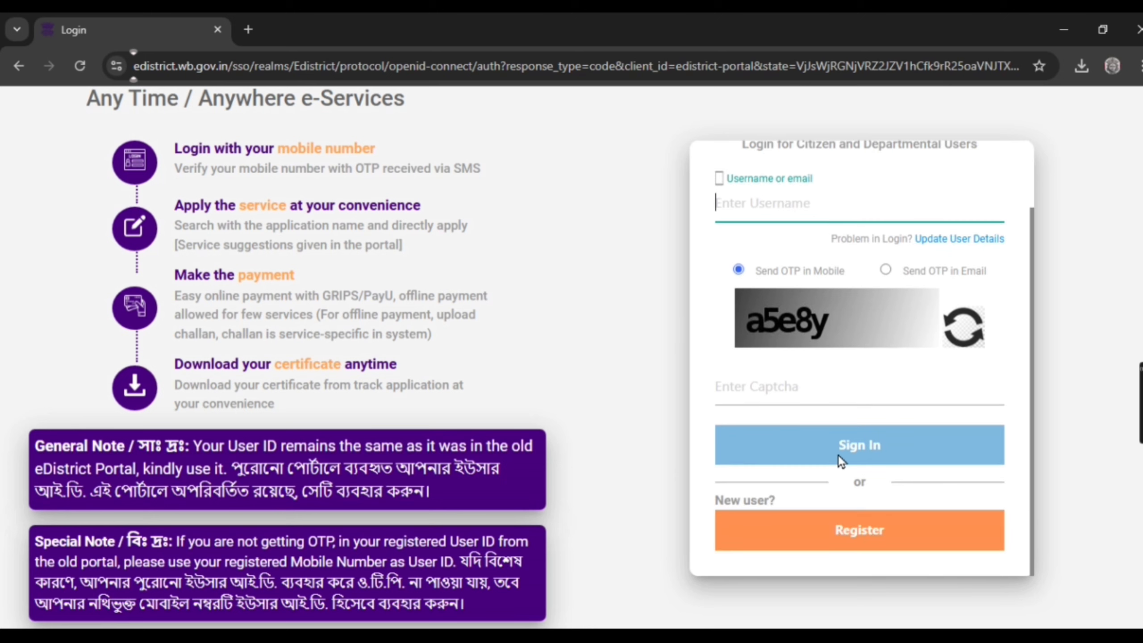
scroll(816, 554, "down", 1)
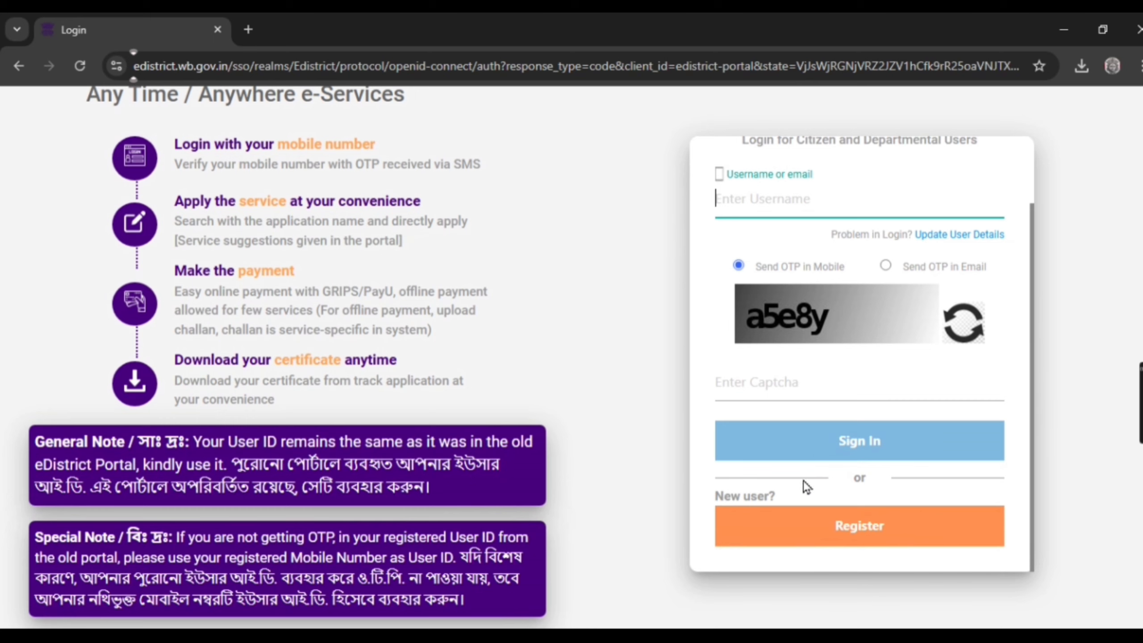
scroll(804, 481, "up", 2)
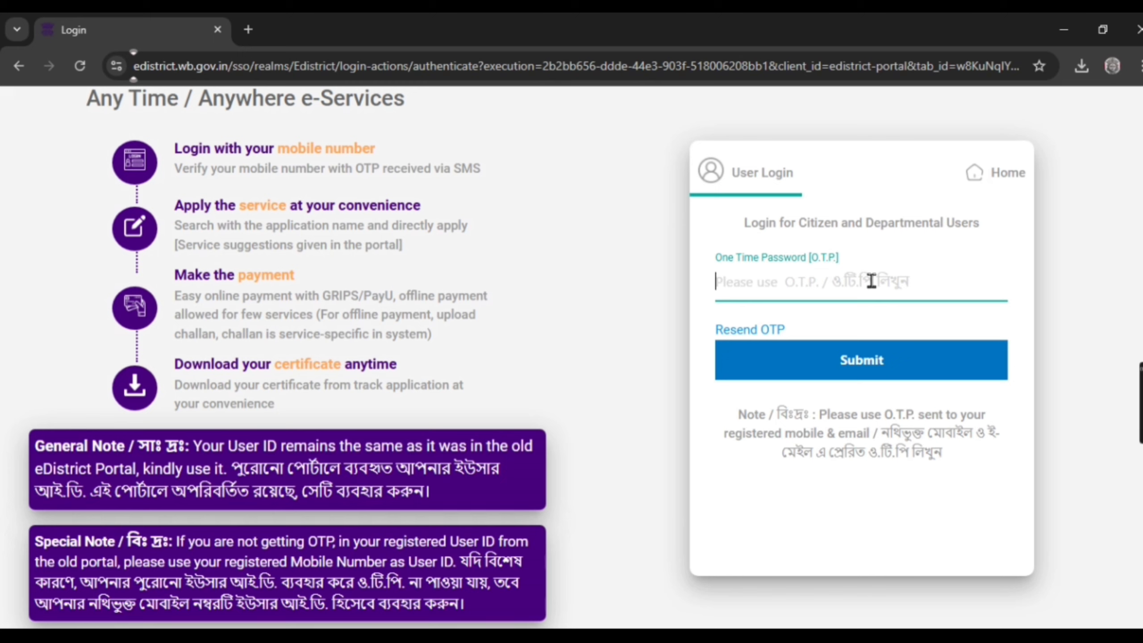
- Sign in with the one-time password and open Services › Certificates › Income Certificate
left_click(763, 358)
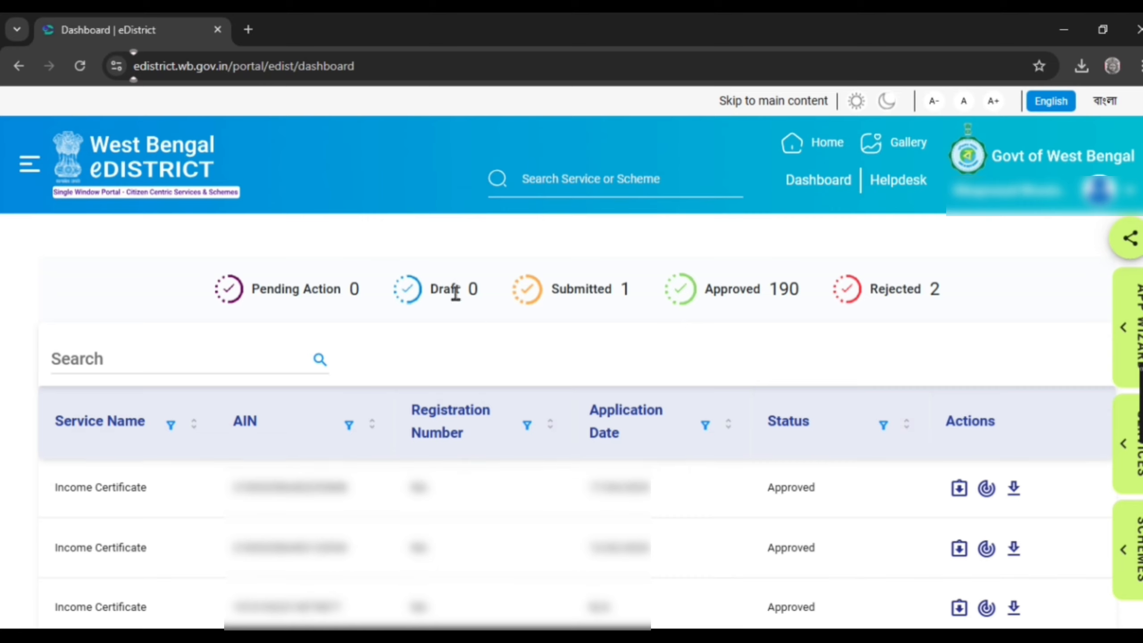
left_click(27, 167)
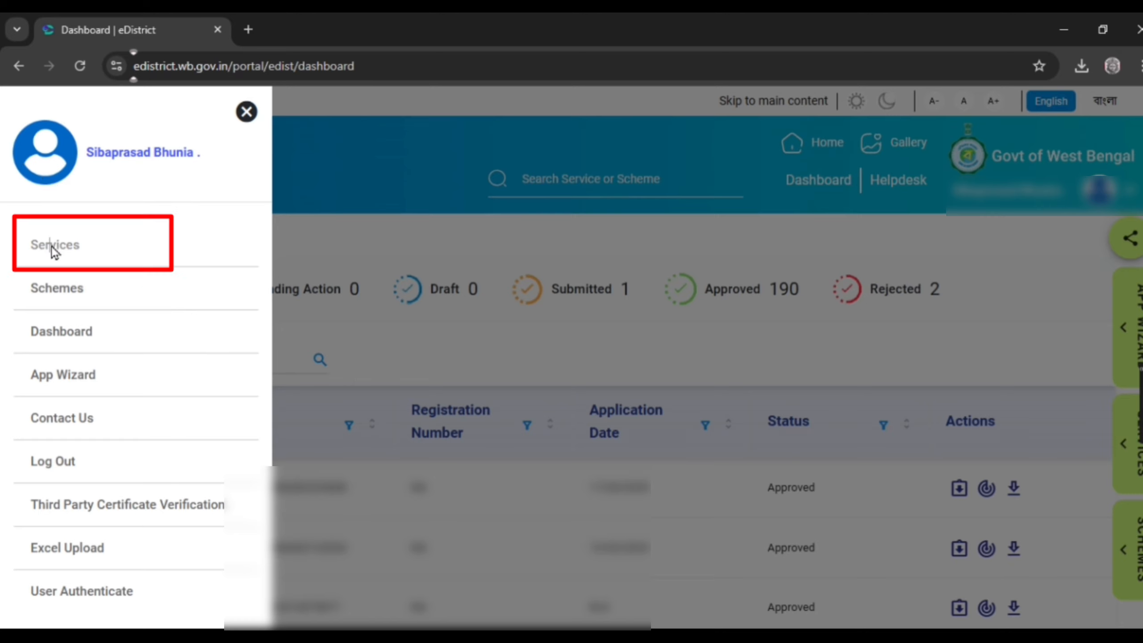
left_click(54, 248)
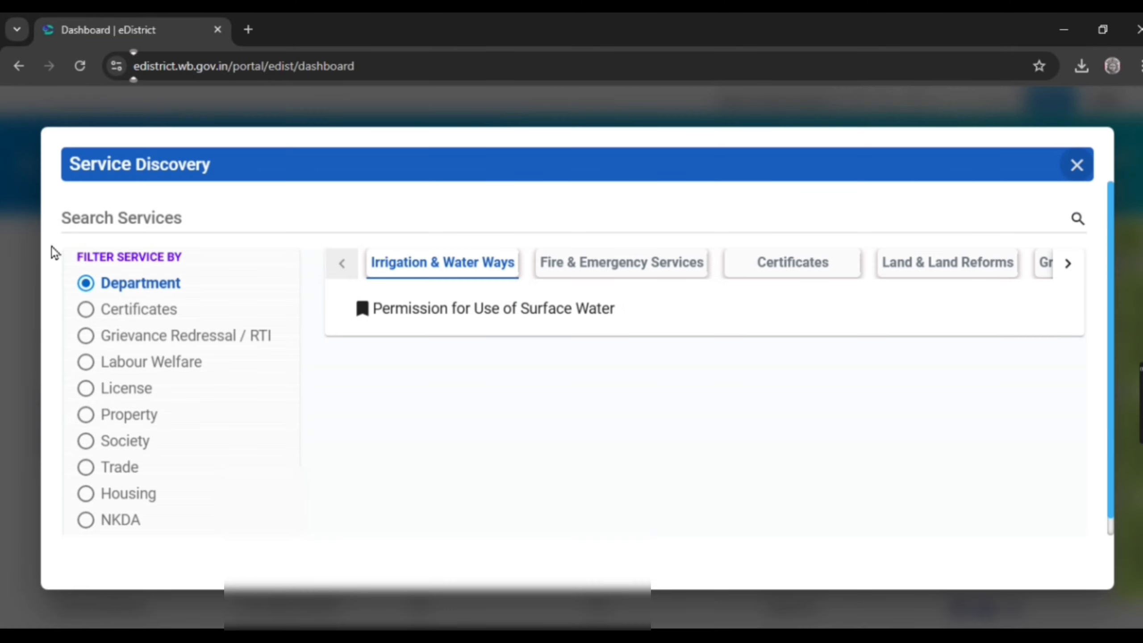
left_click(85, 309)
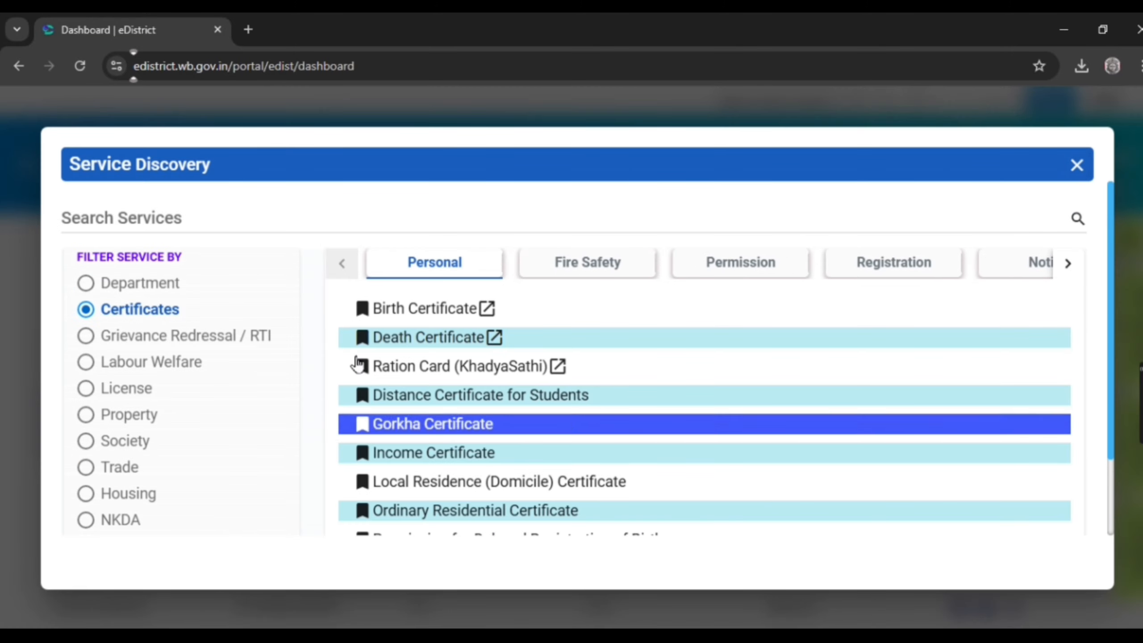
left_click(399, 458)
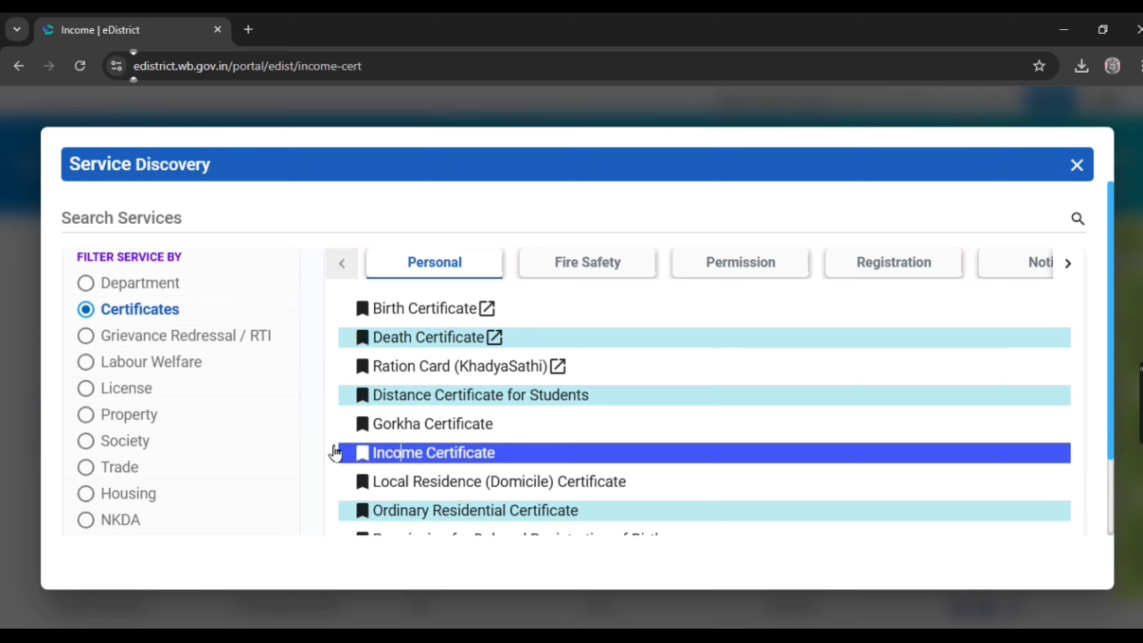
scroll(334, 447, "down", 1)
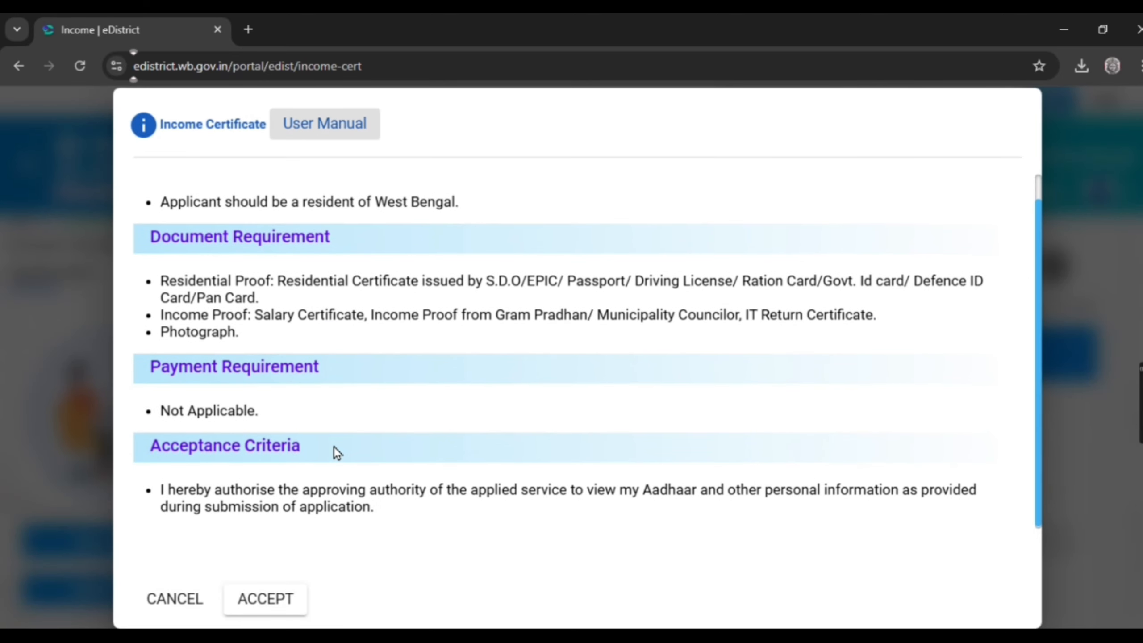
- Accept the terms to open the application form and set Salutation to Mr
left_click(296, 607)
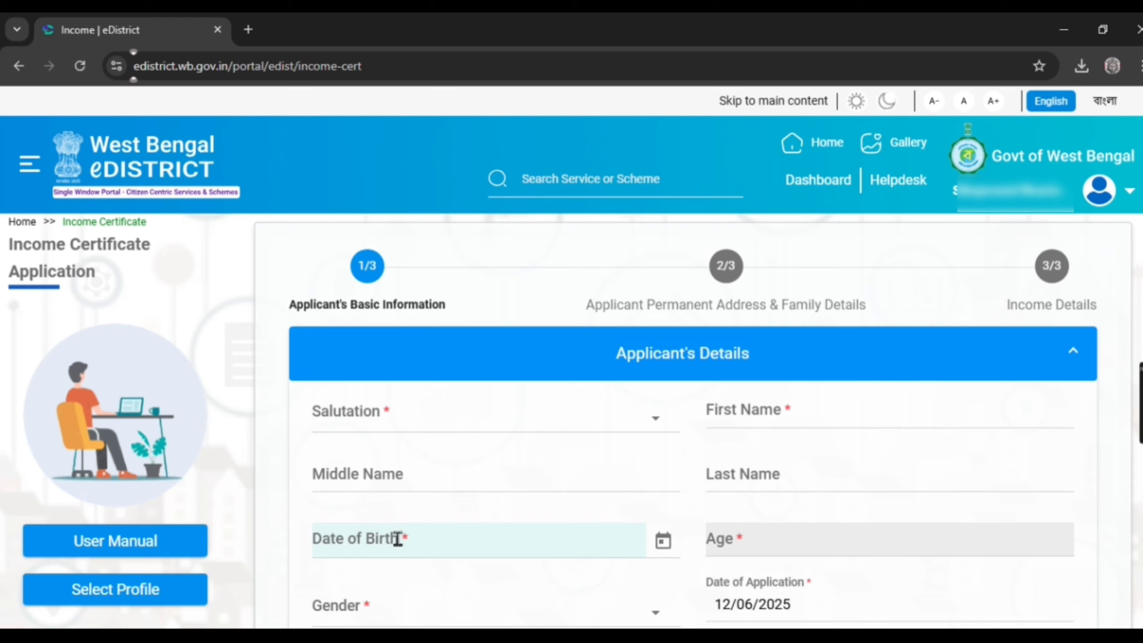
scroll(398, 539, "down", 3)
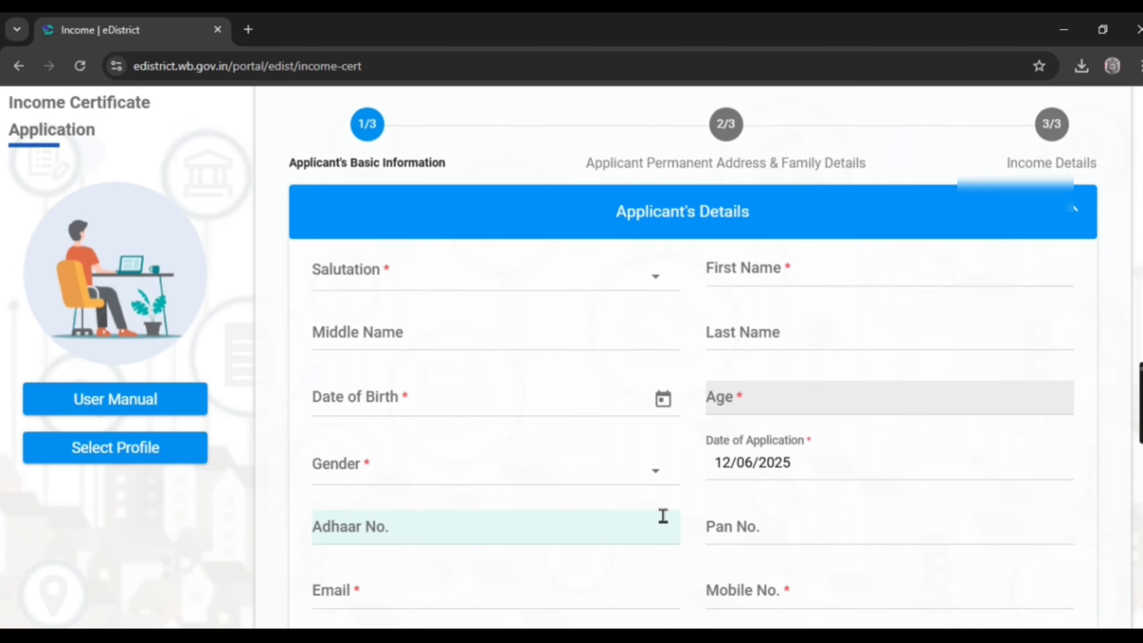
left_click(579, 285)
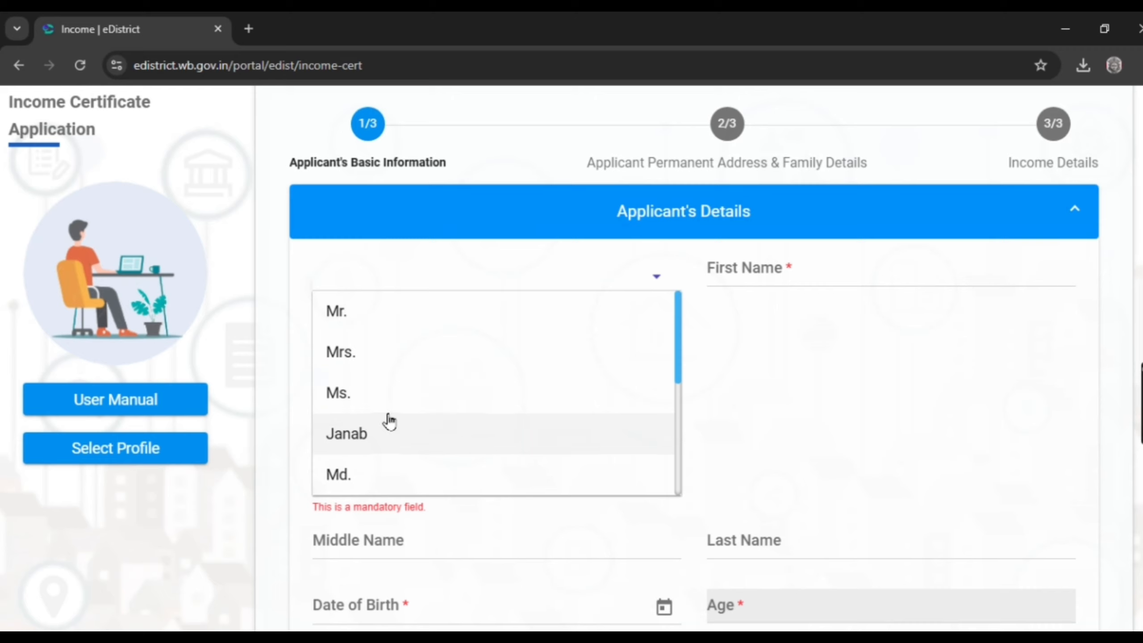
left_click(372, 327)
- Go through the first and last name fields, set Gender to Male, and reach Mobile No
left_click(762, 266)
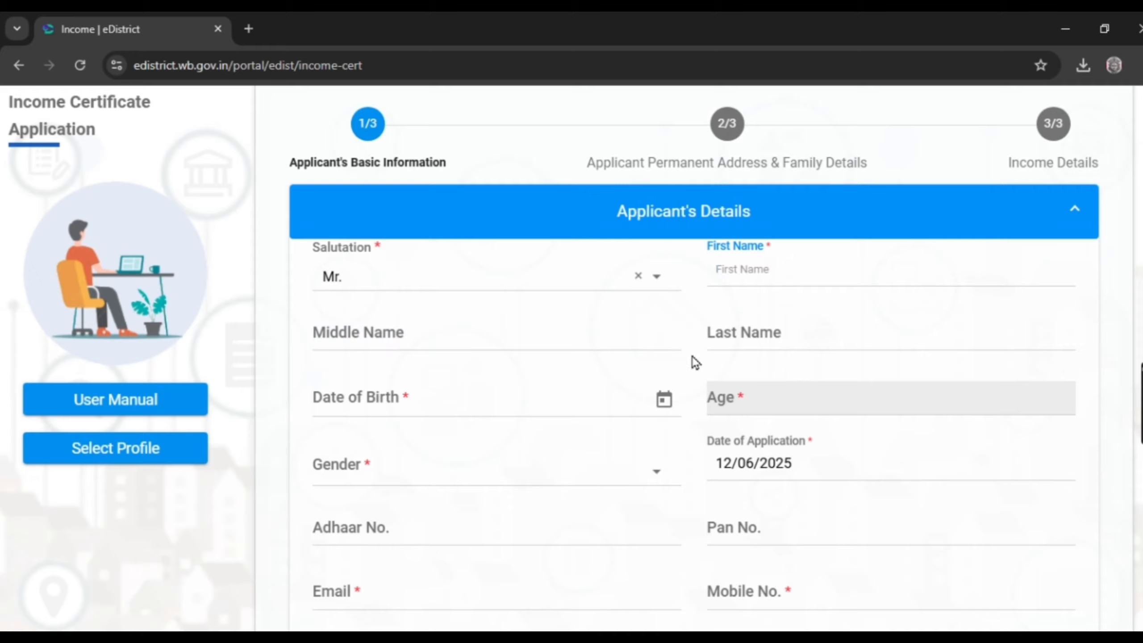
left_click(720, 334)
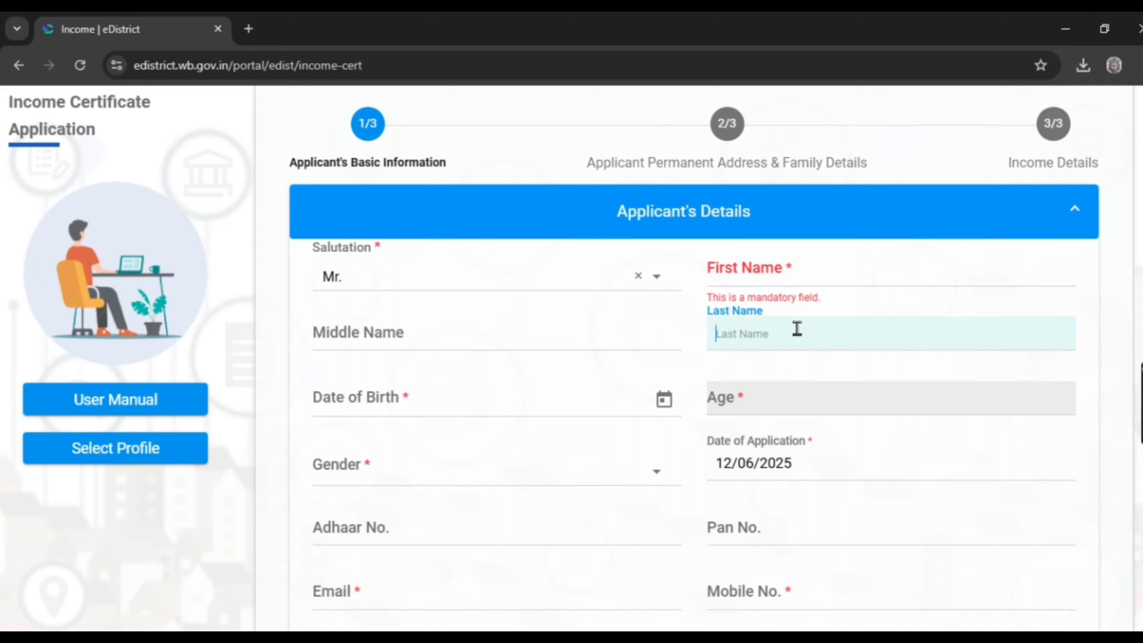
scroll(768, 360, "down", 3)
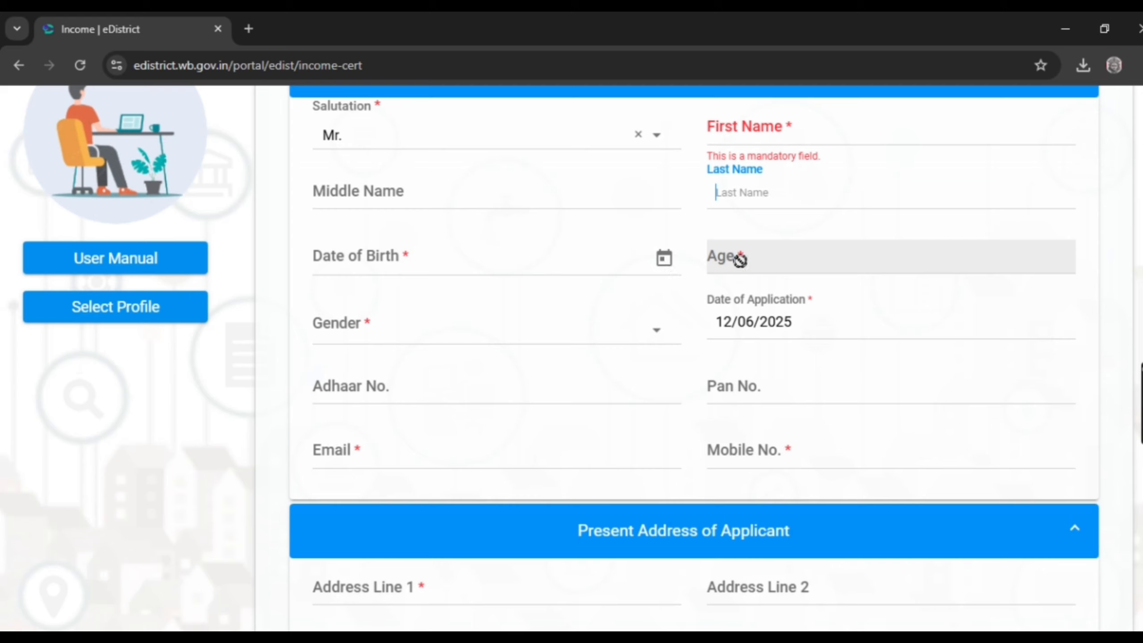
left_click(648, 336)
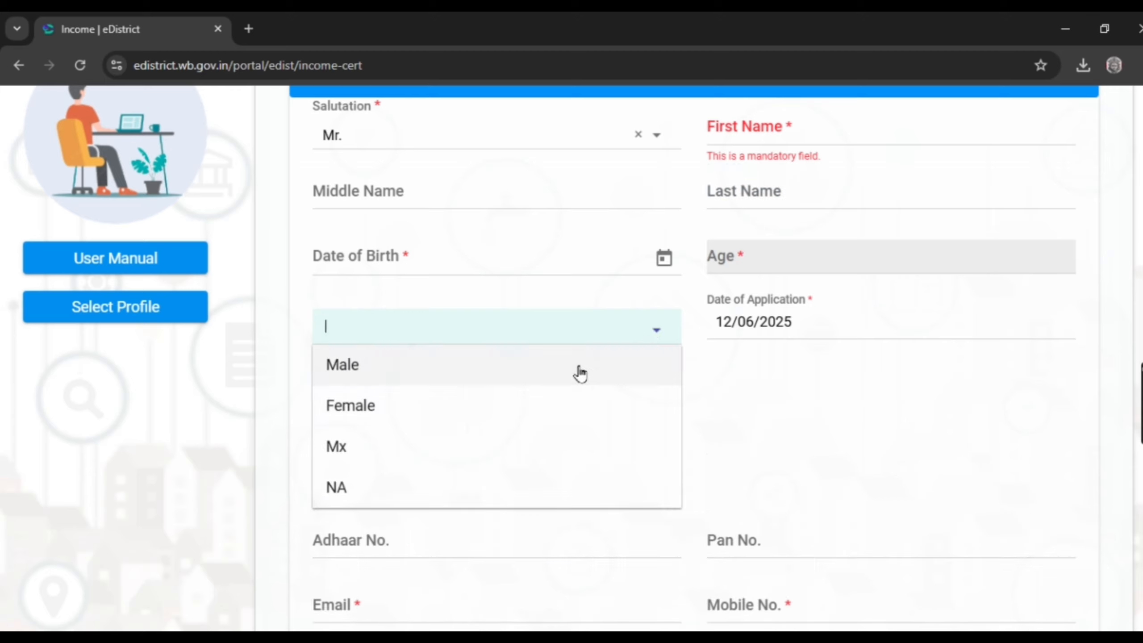
left_click(409, 365)
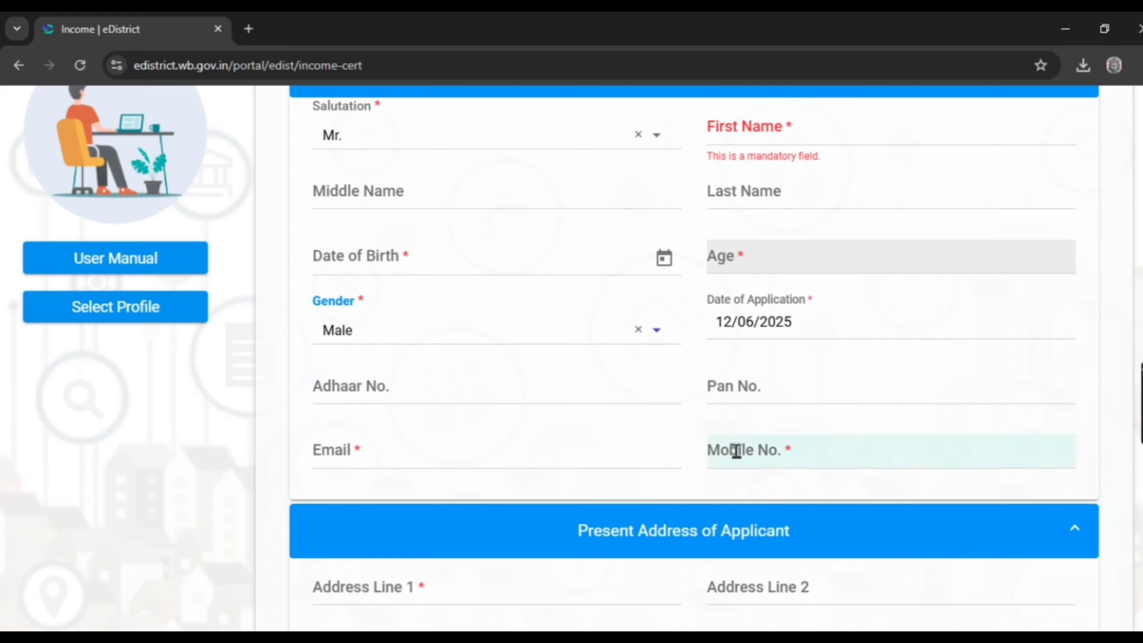
left_click(767, 451)
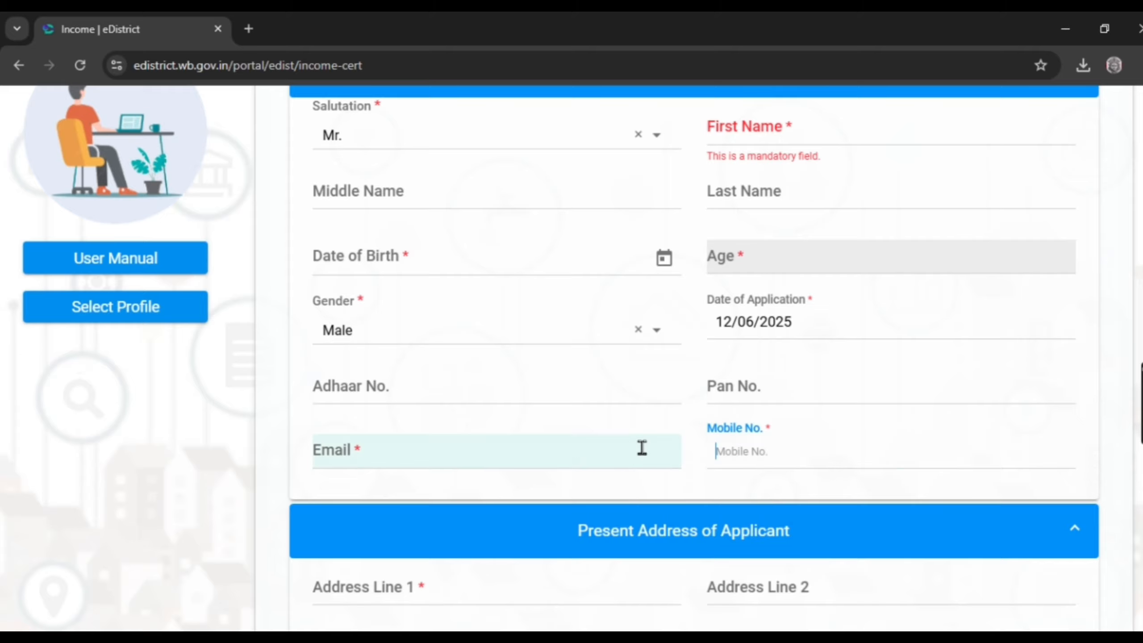
- Fill in the present address line, Pin Code and District fields
scroll(642, 448, "down", 3)
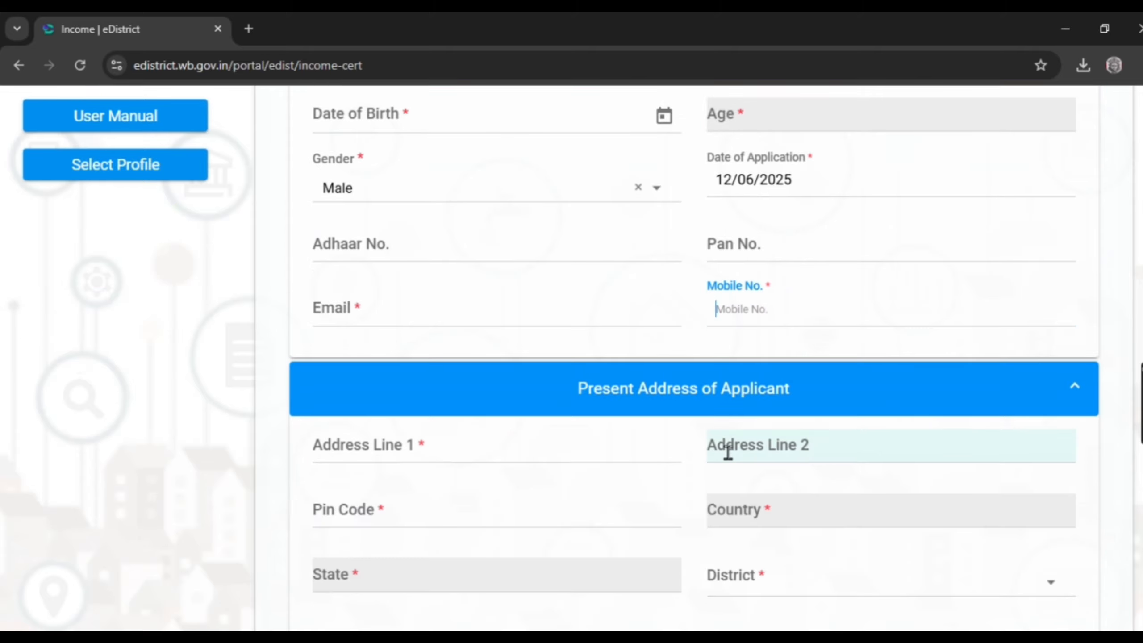
scroll(577, 443, "down", 6)
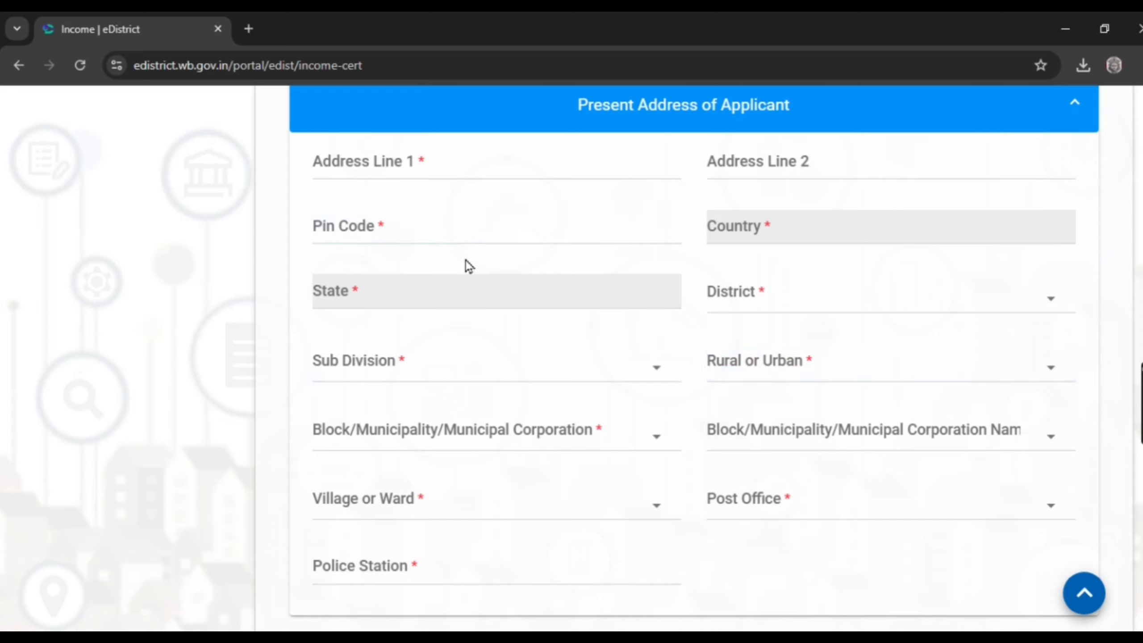
left_click(371, 161)
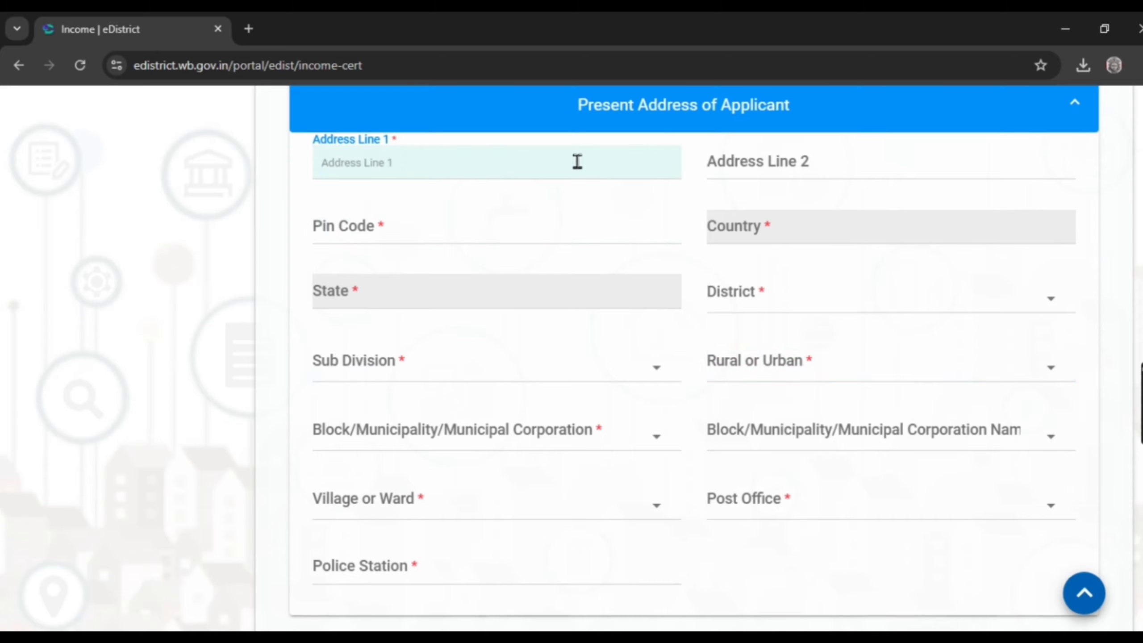
left_click(452, 230)
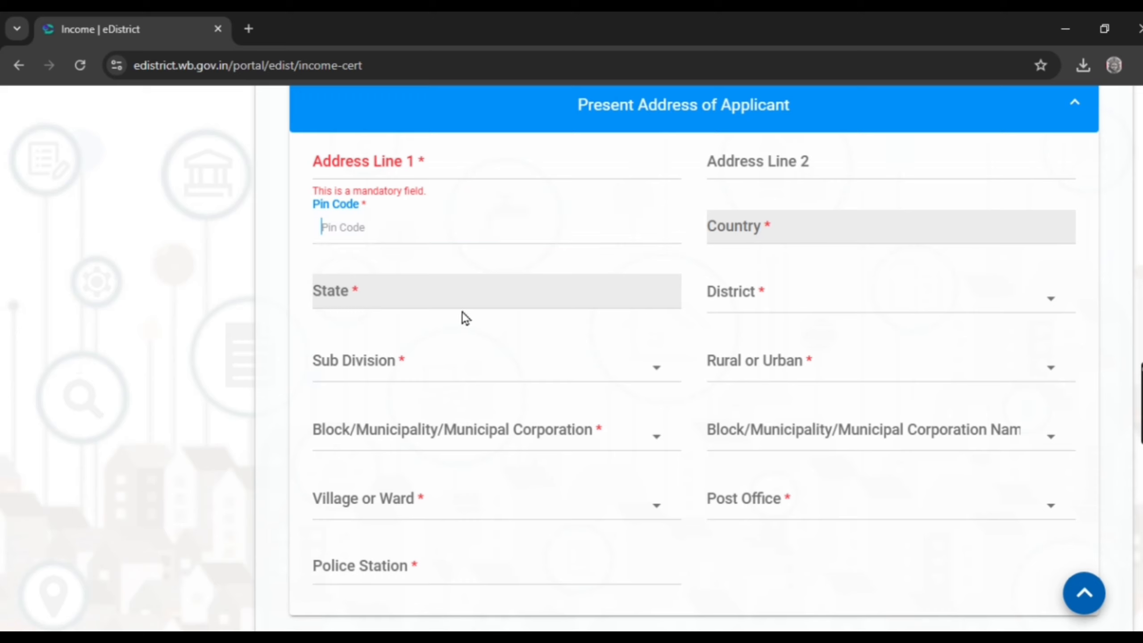
left_click(794, 302)
left_click(633, 324)
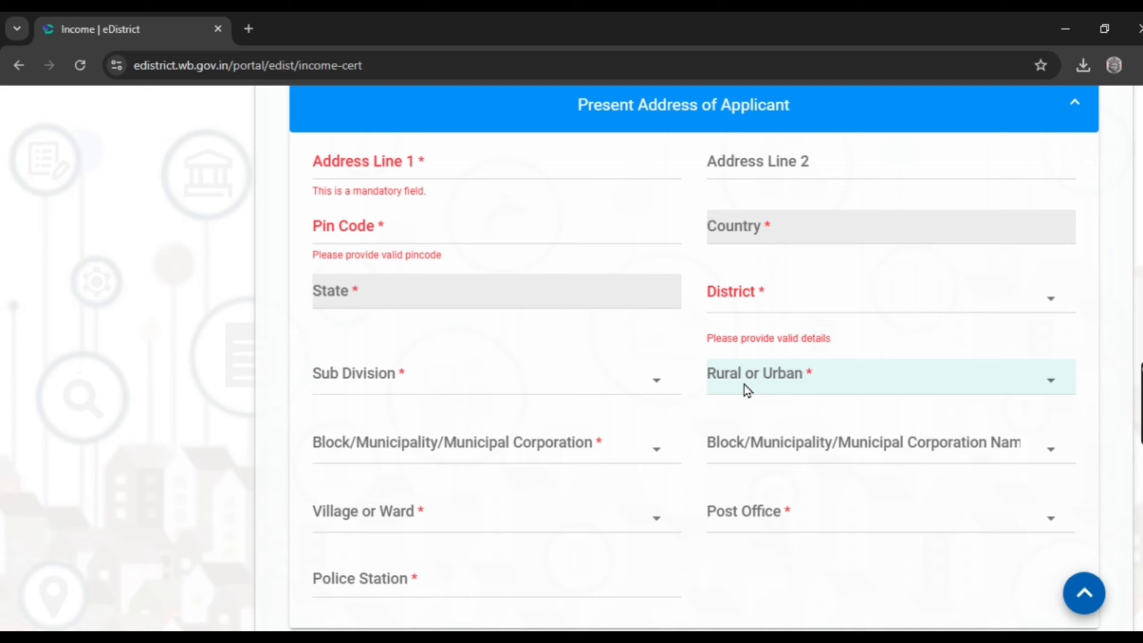
- Complete Rural/Urban, Block/Municipality and Police Station, then Save & Next
left_click(785, 386)
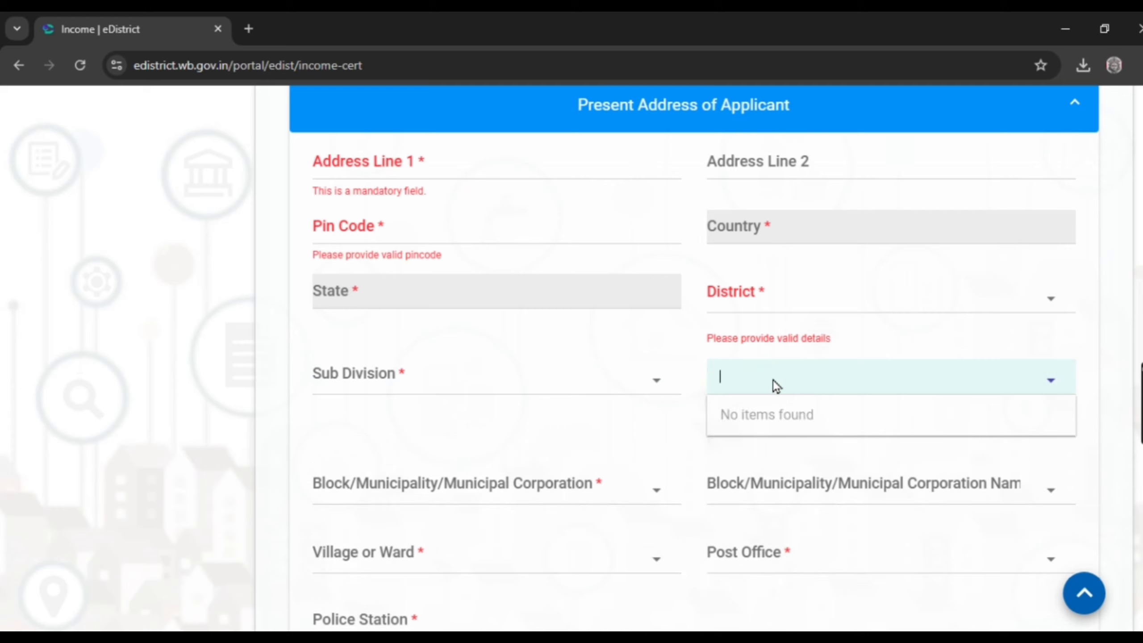
left_click(566, 485)
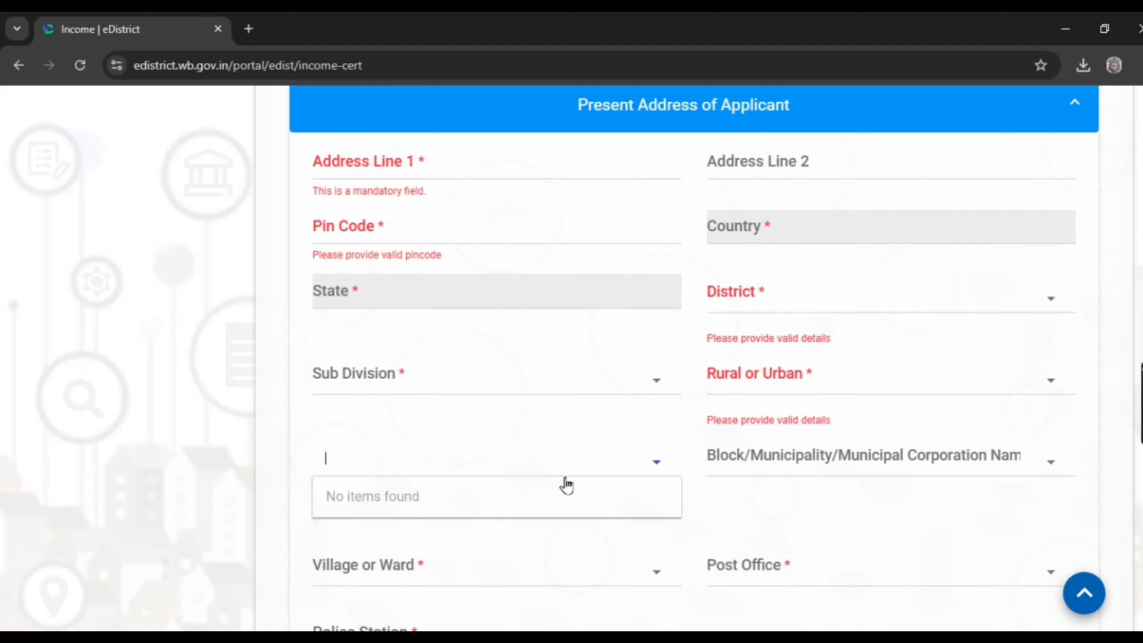
left_click(771, 460)
scroll(556, 448, "down", 3)
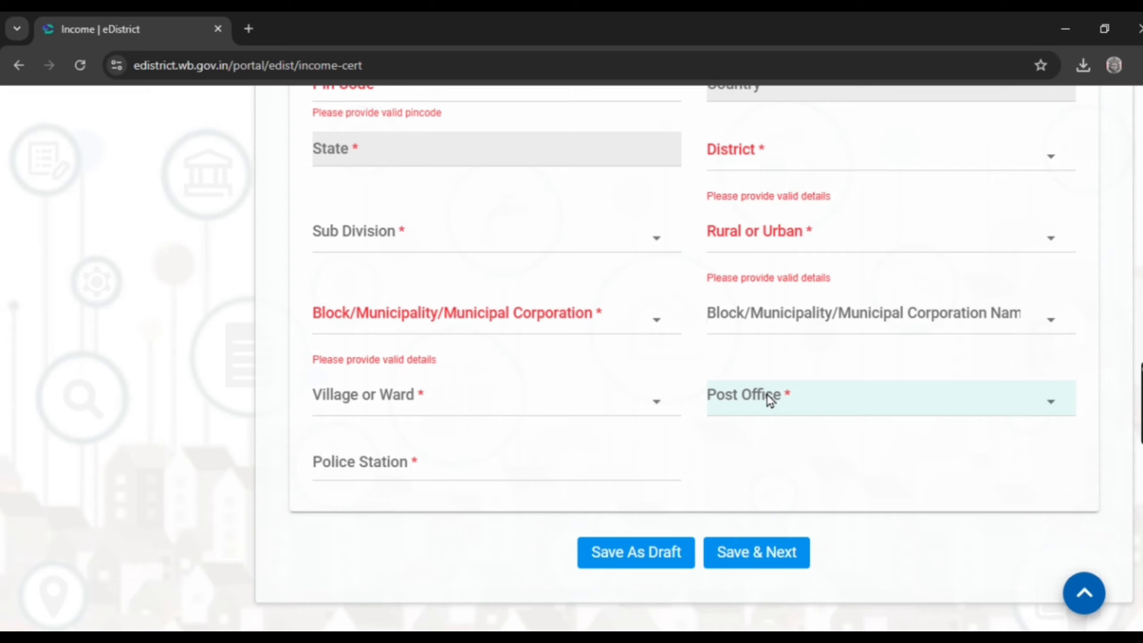
left_click(361, 464)
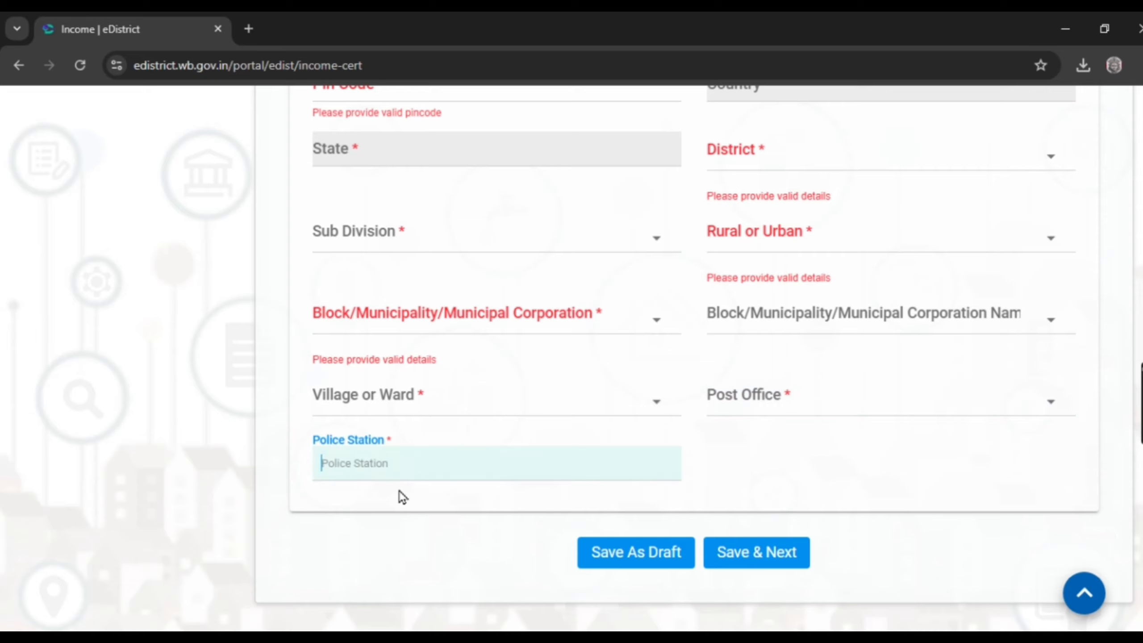
left_click(749, 554)
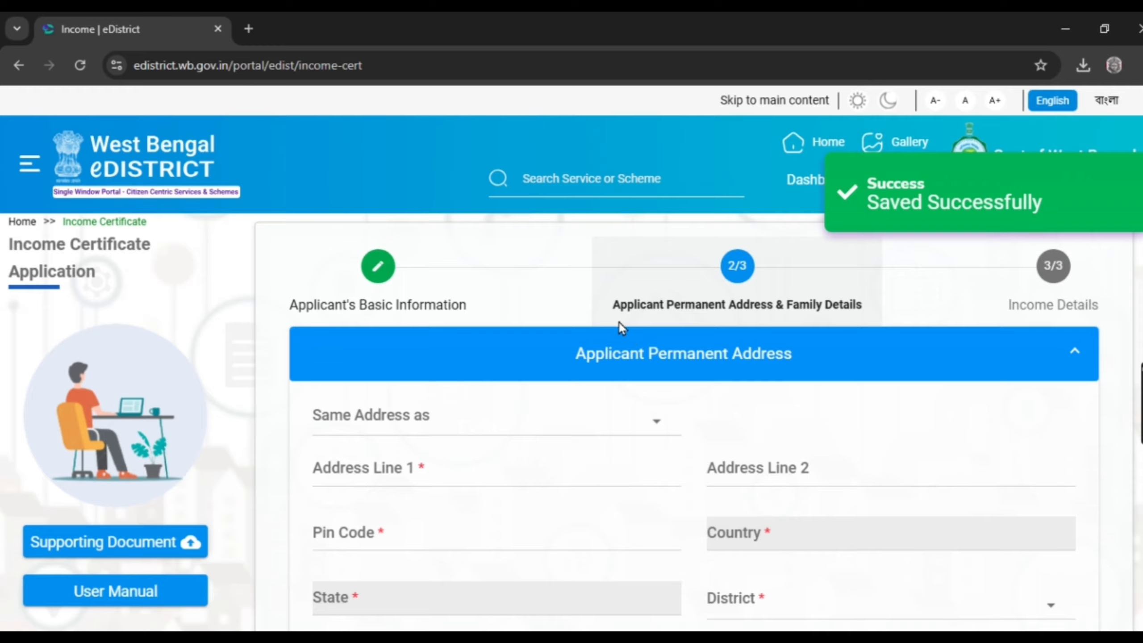
- Set 'Same Address as' to Present Address and 'Applicant is Minor/Student' to YES
scroll(619, 322, "down", 3)
left_click(611, 293)
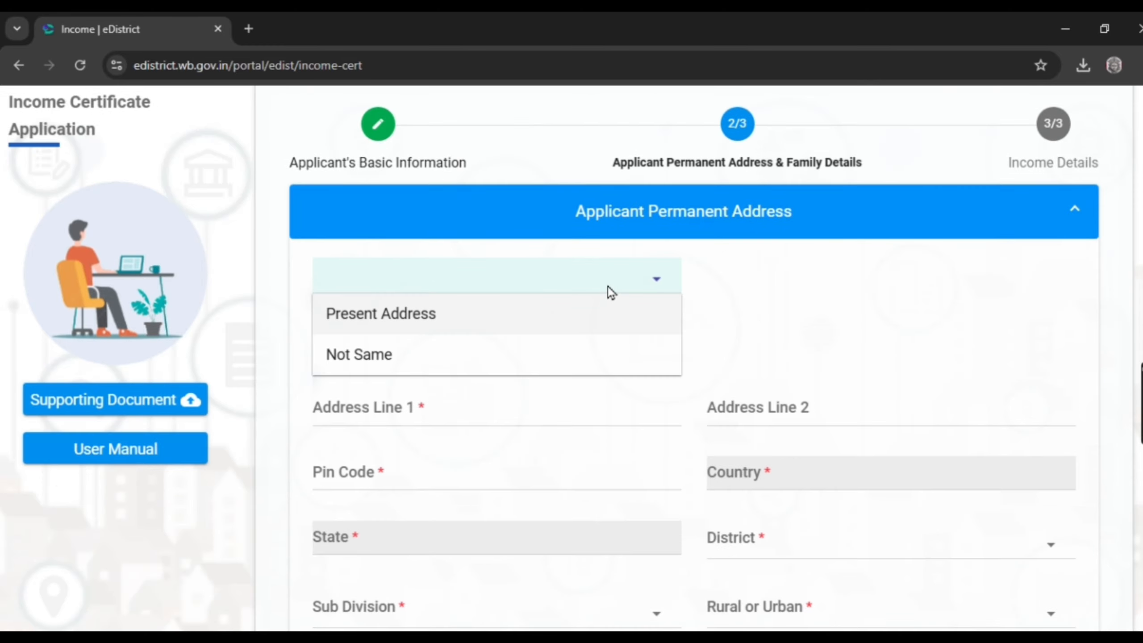
left_click(373, 315)
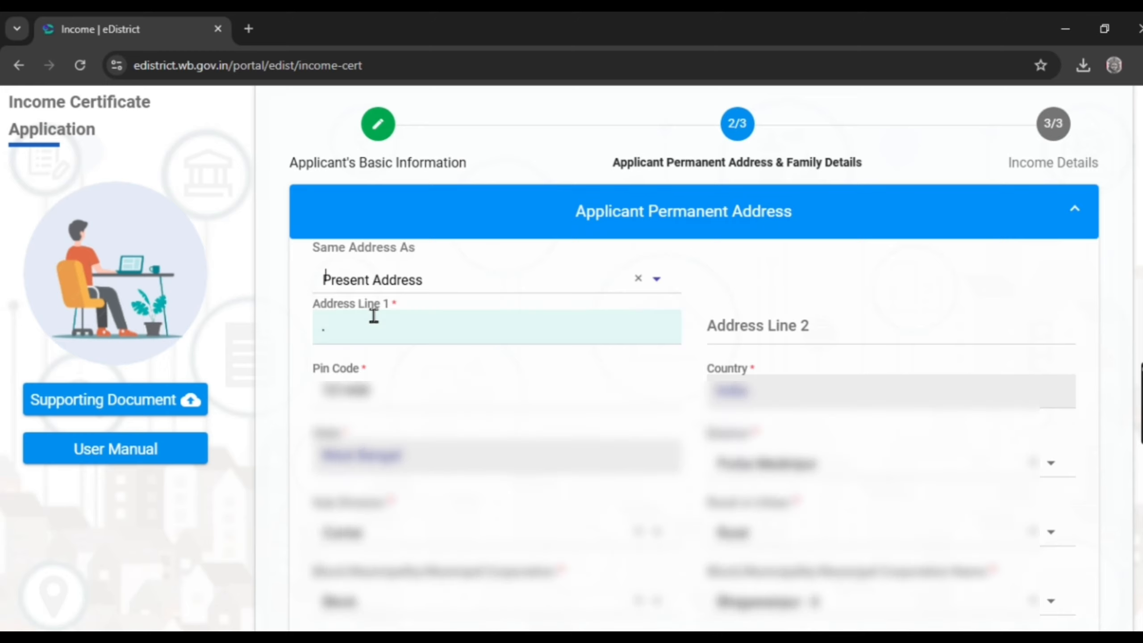
scroll(513, 361, "down", 10)
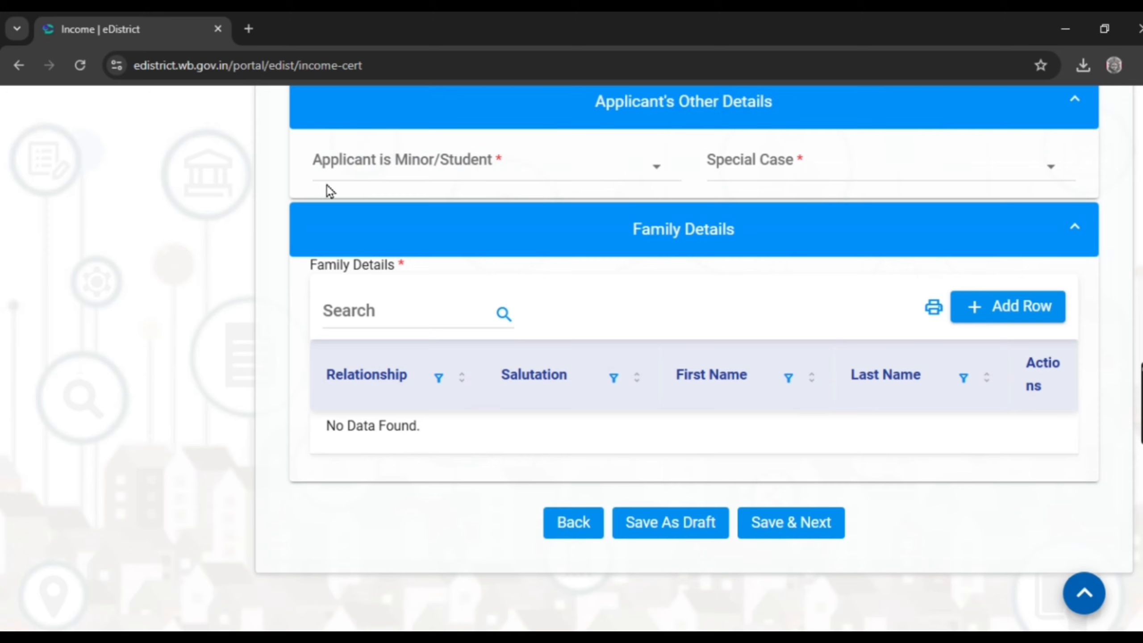
left_click(541, 172)
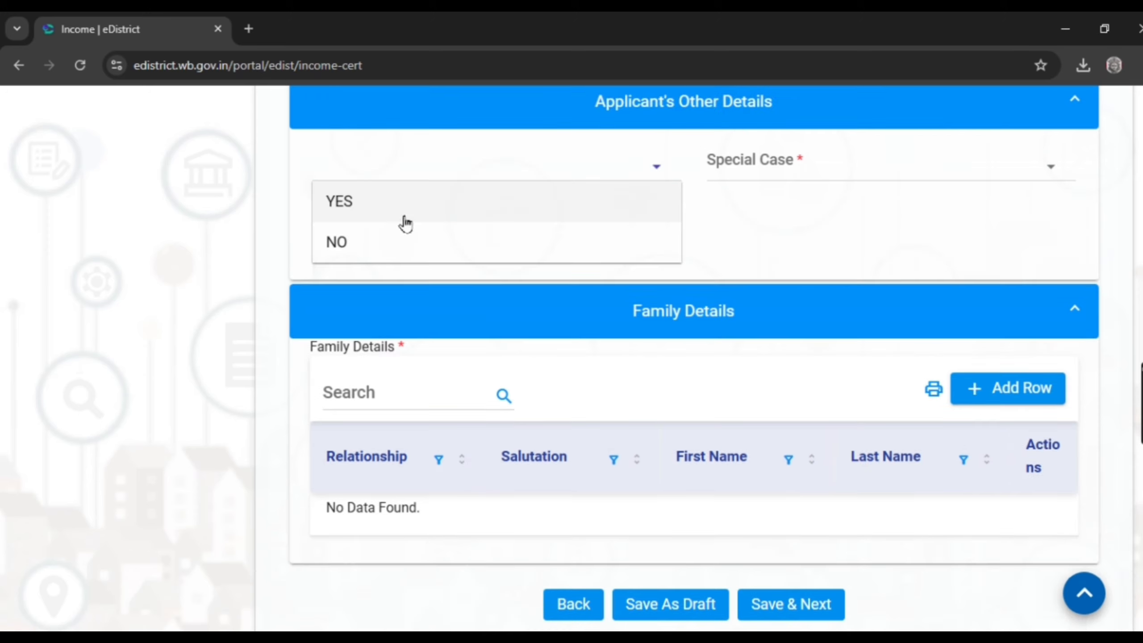
left_click(377, 215)
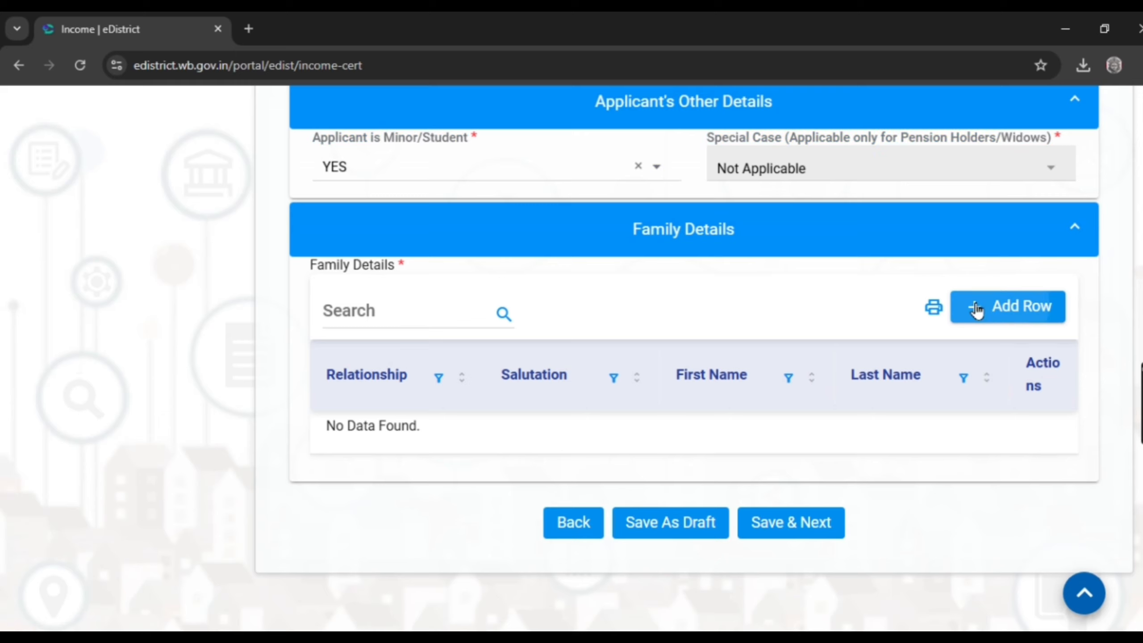
- Add a Family Details row with Relationship Father and Salutation Mr
left_click(990, 309)
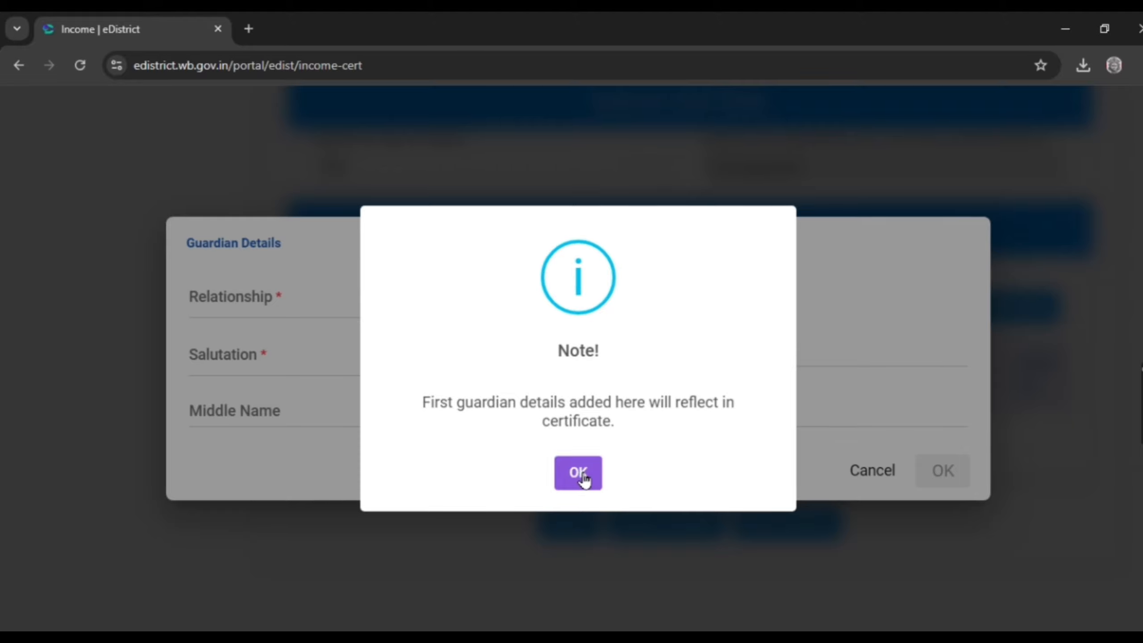
left_click(578, 472)
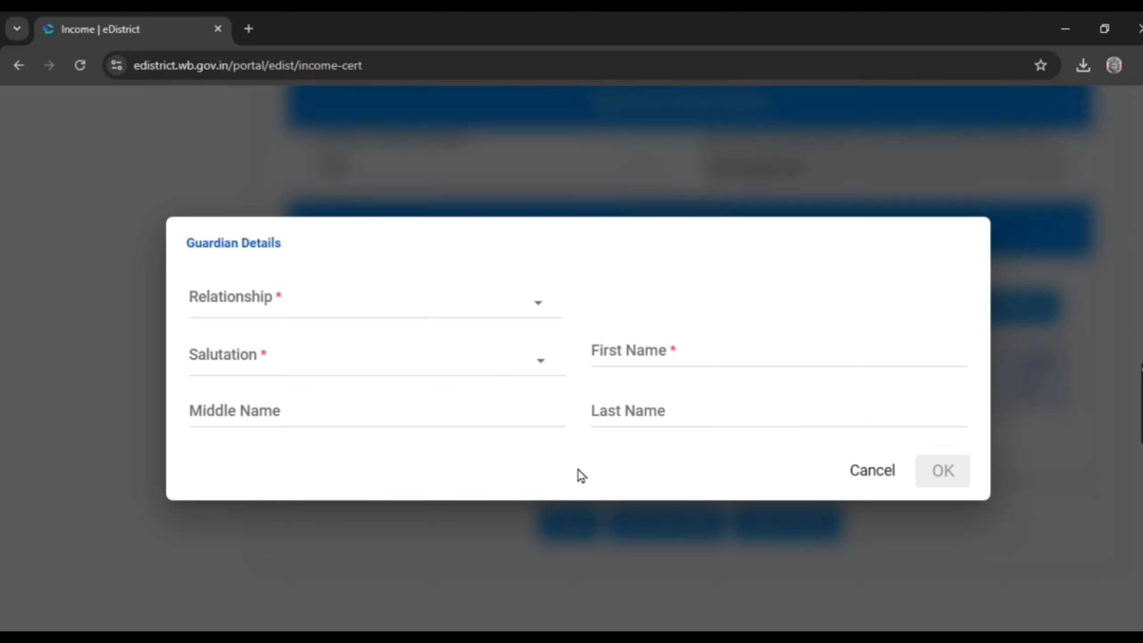
left_click(259, 301)
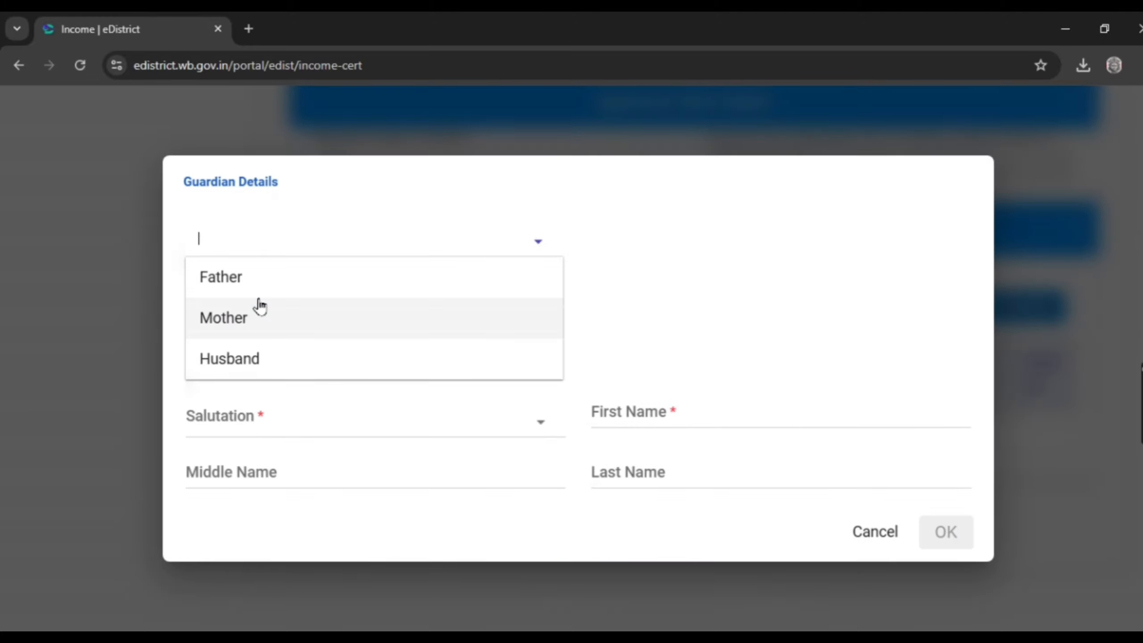
left_click(233, 288)
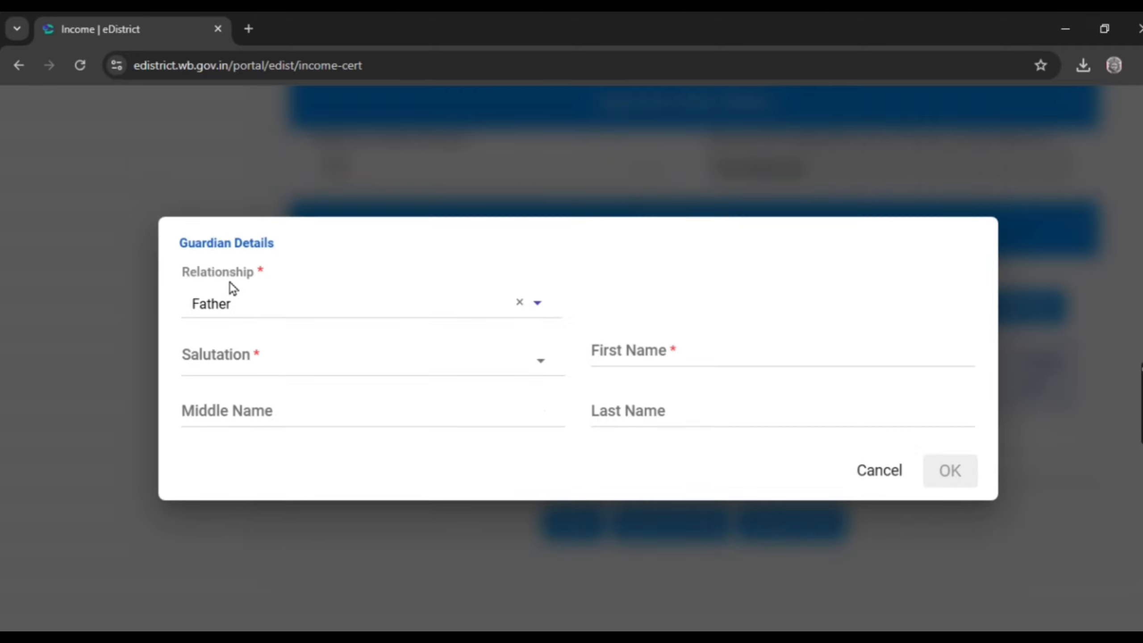
left_click(317, 368)
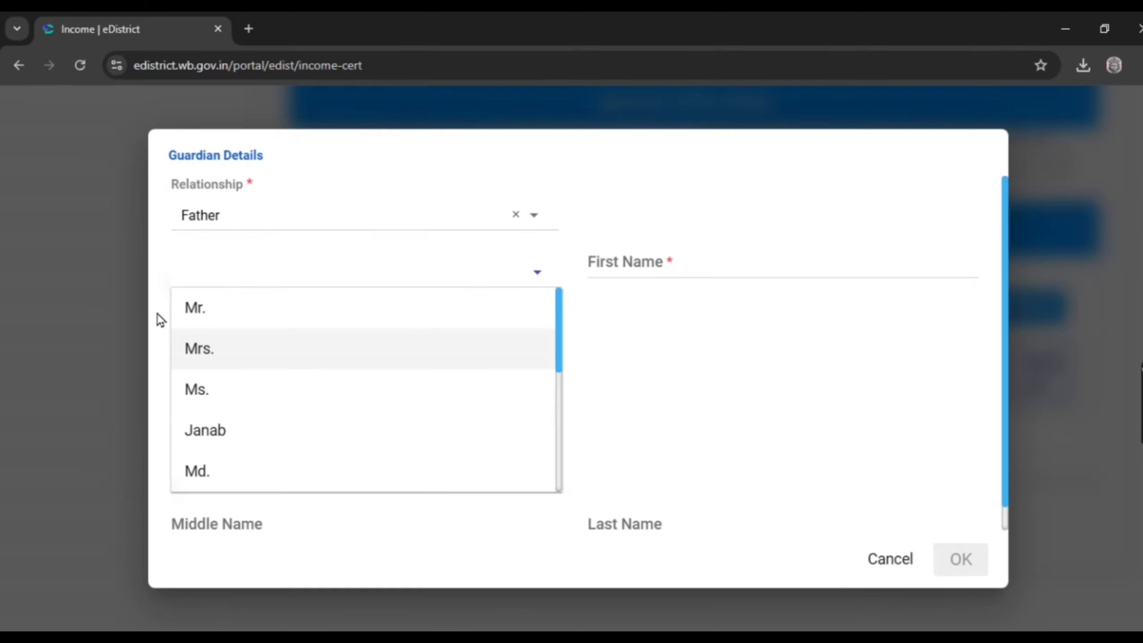
left_click(192, 310)
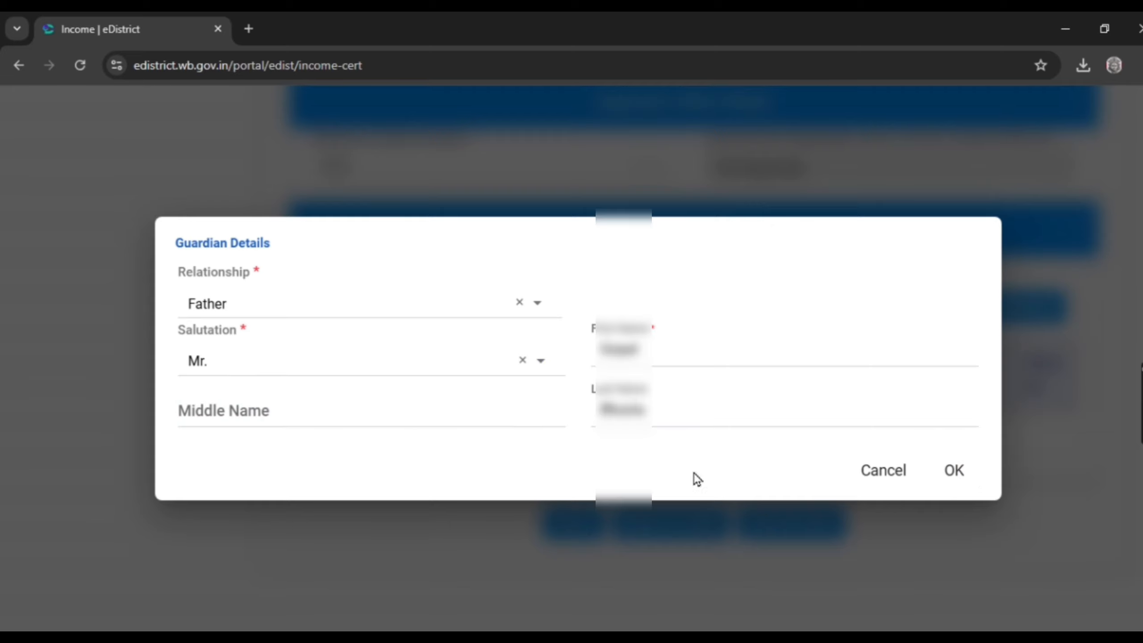
left_click(954, 470)
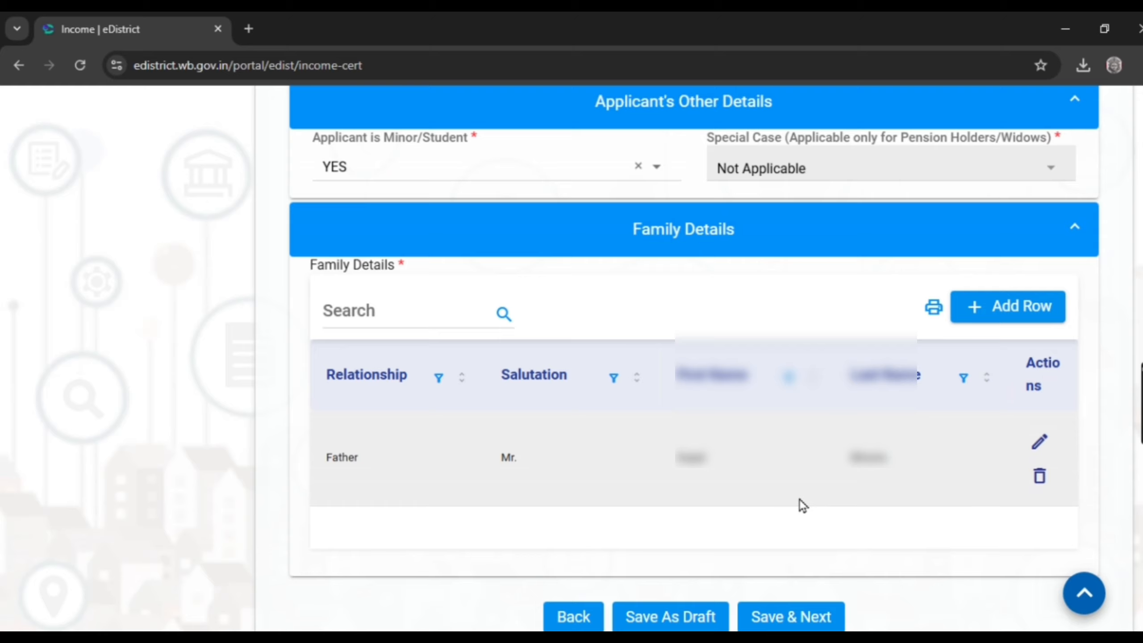
scroll(800, 498, "down", 3)
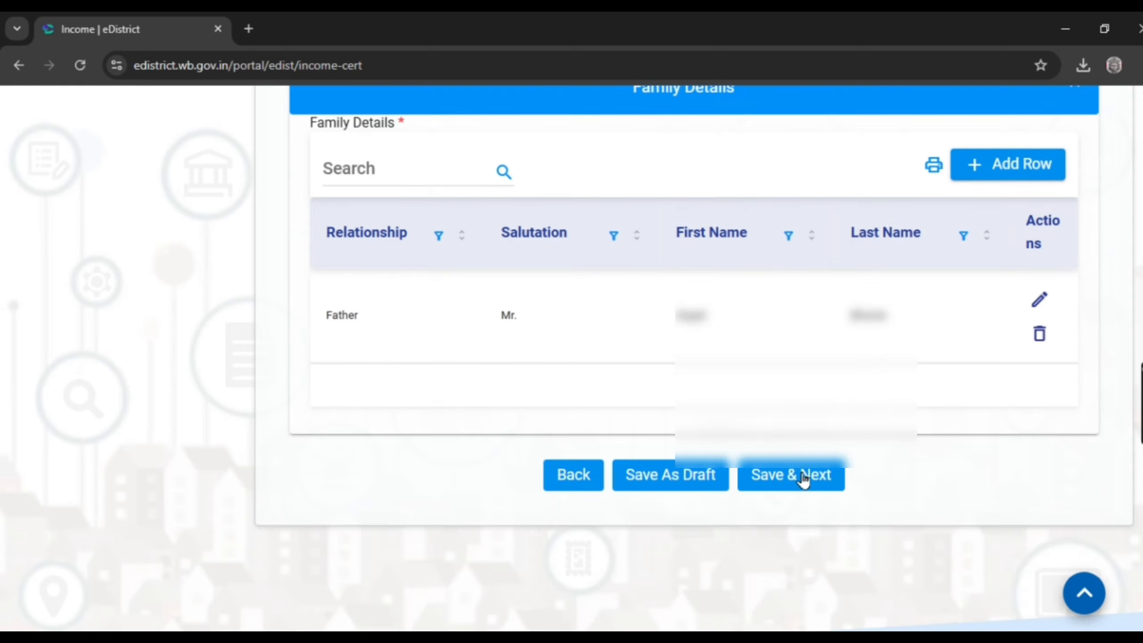
- Save the family details and enter a monthly income of 5000
left_click(804, 478)
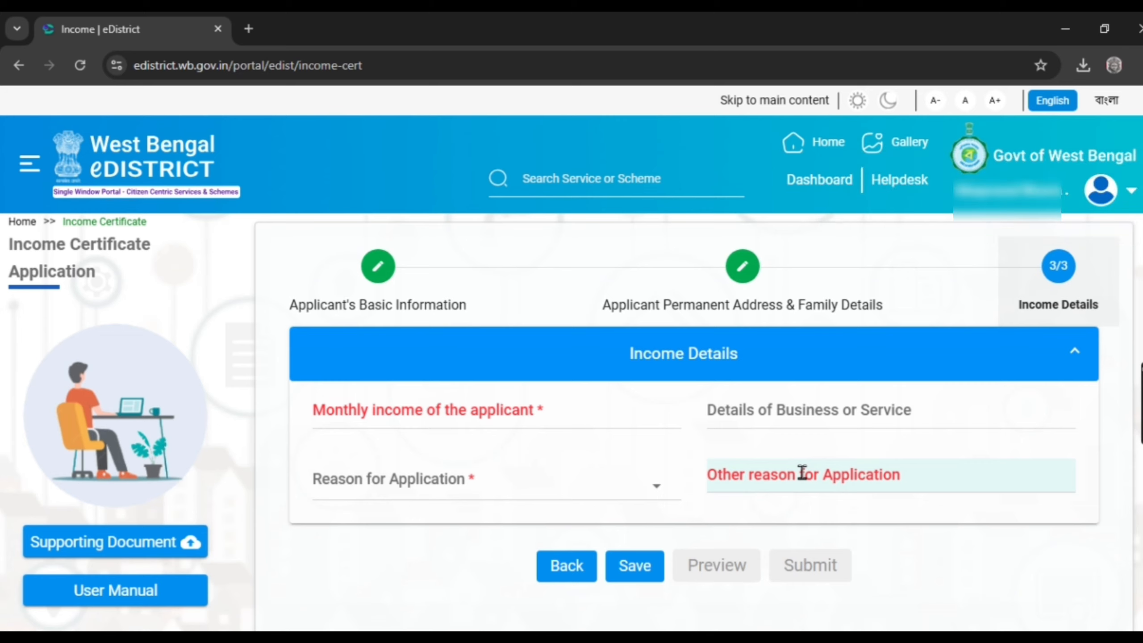
left_click(409, 413)
type("50")
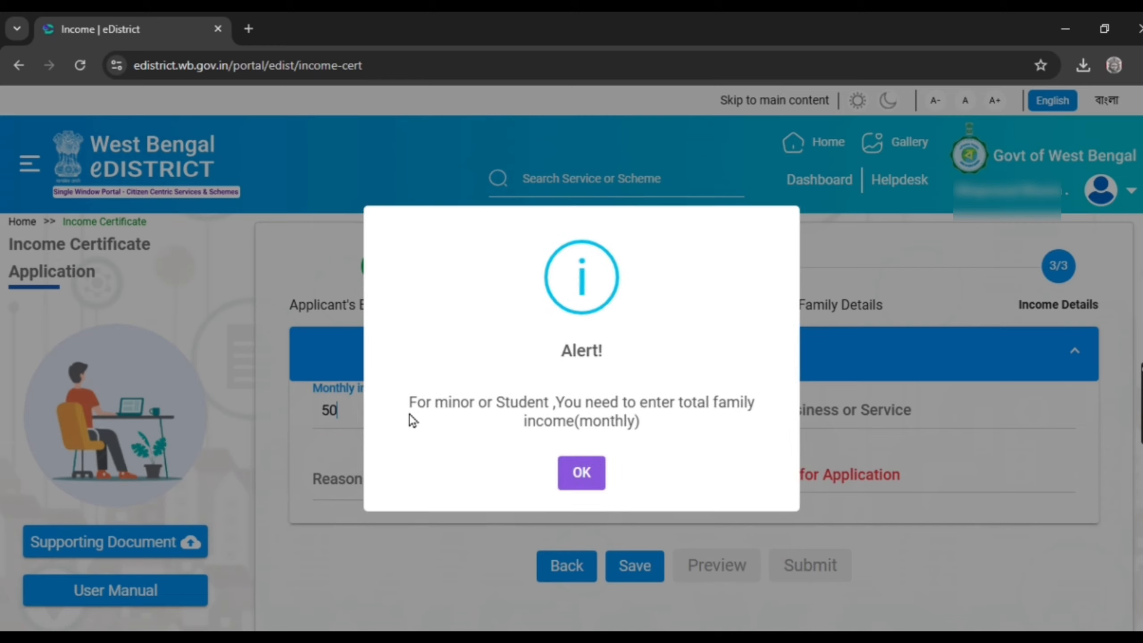
type("00")
left_click(571, 468)
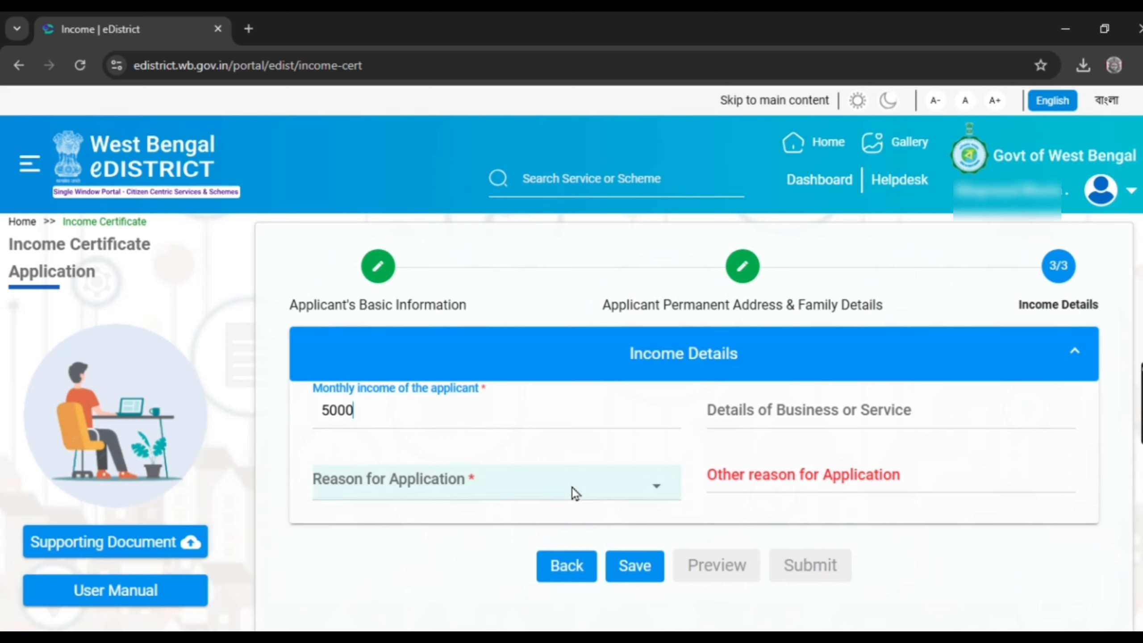
- Set Reason for Application to Other with 'Scholarship' as the reason, and save
left_click(552, 491)
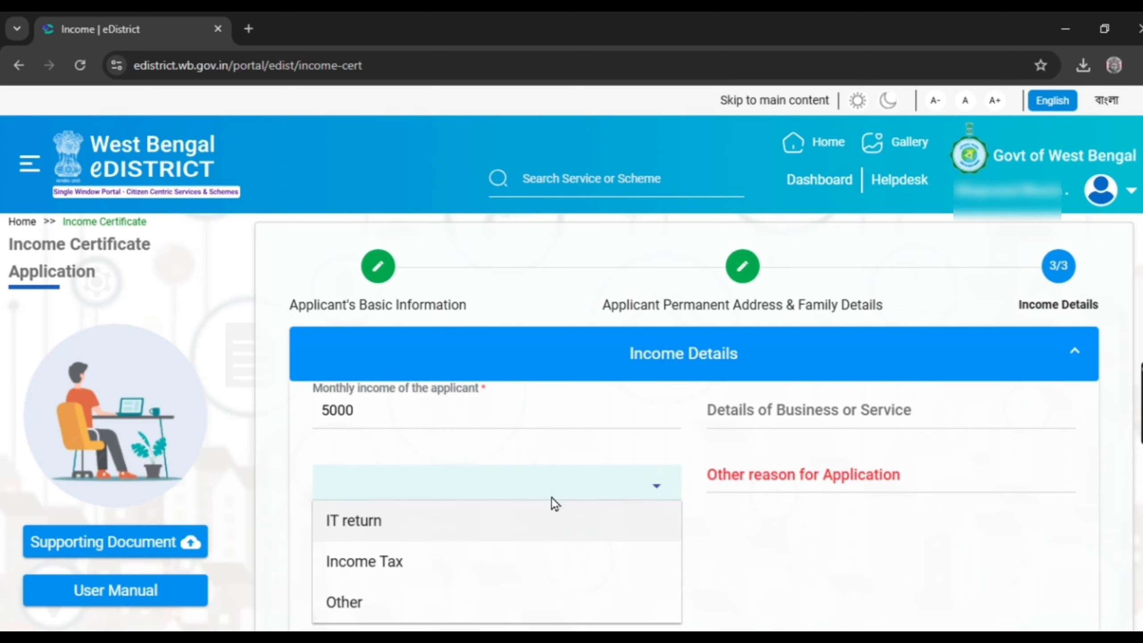
left_click(373, 605)
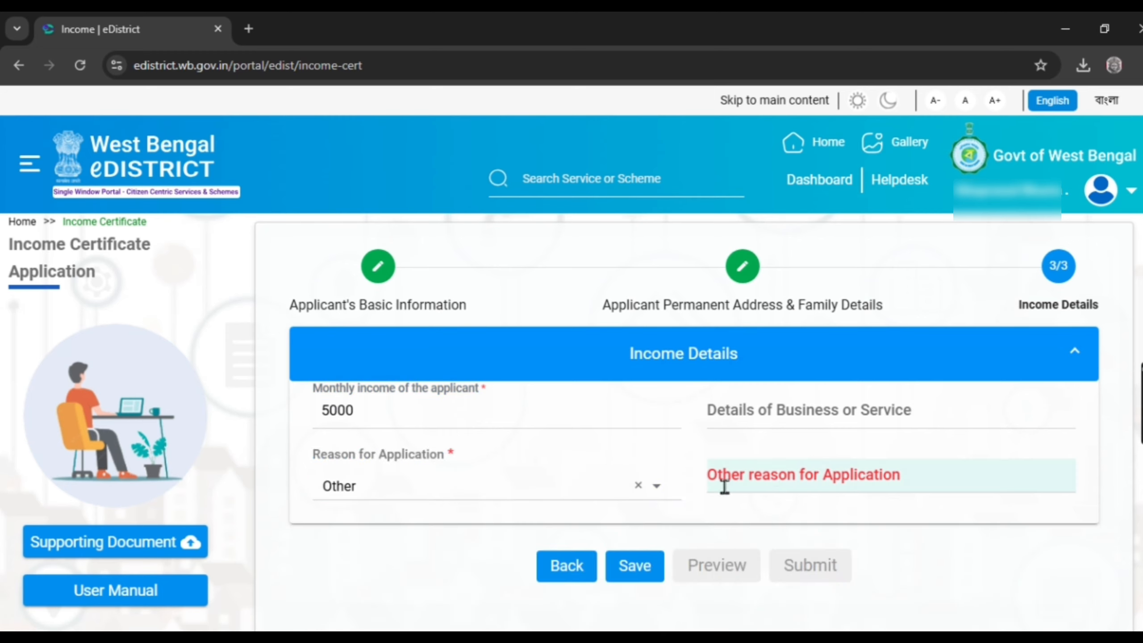
left_click(770, 477)
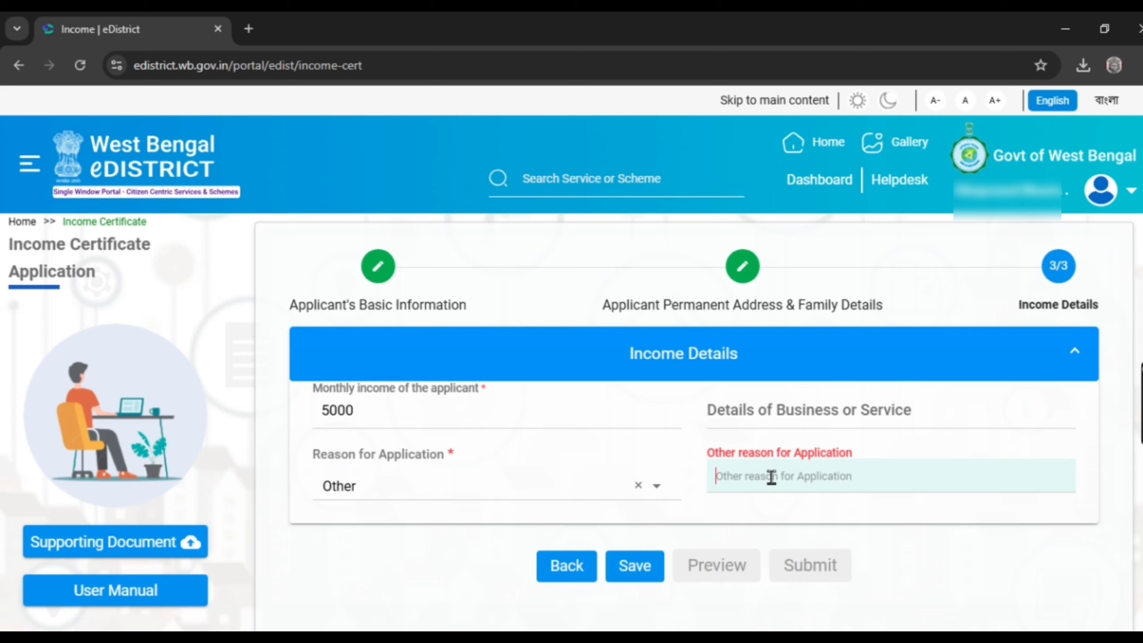
type("Schola")
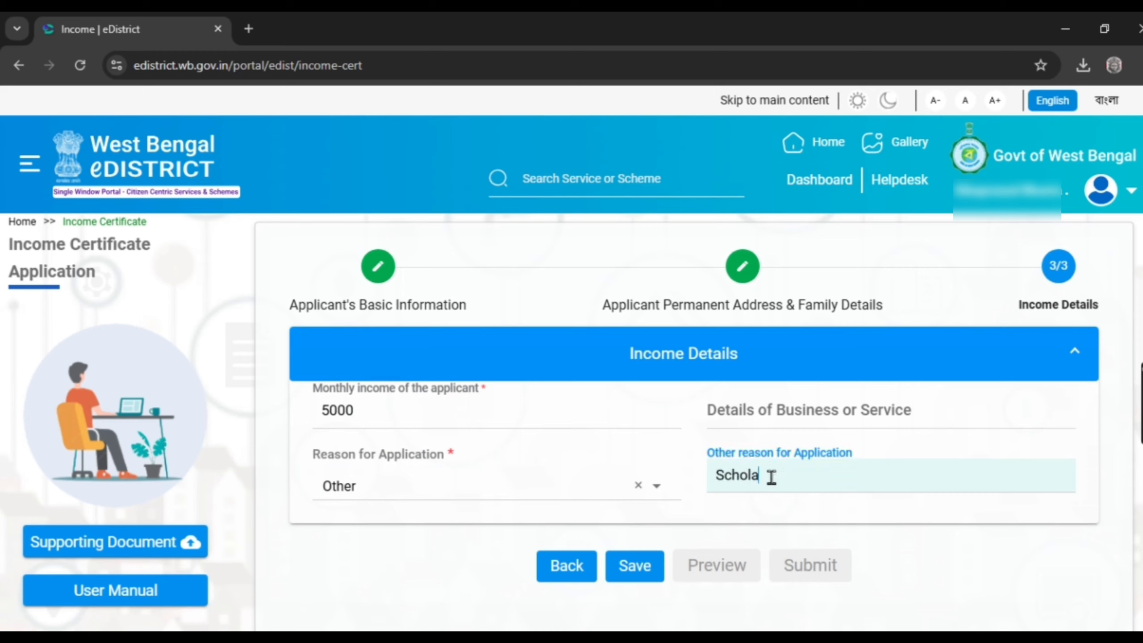
type("rship")
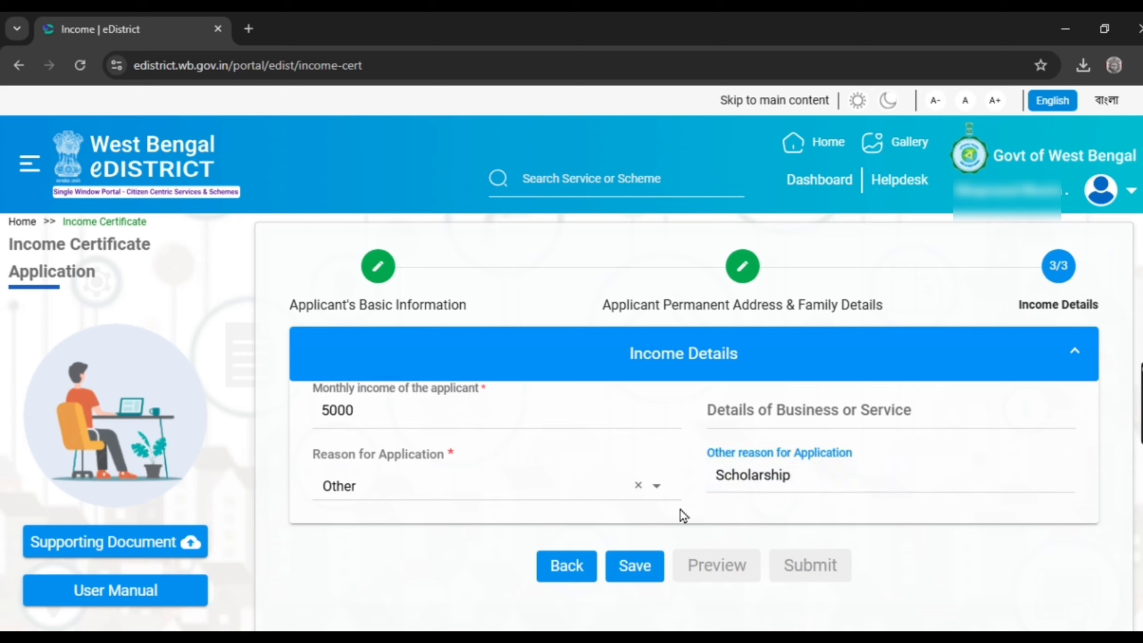
left_click(669, 509)
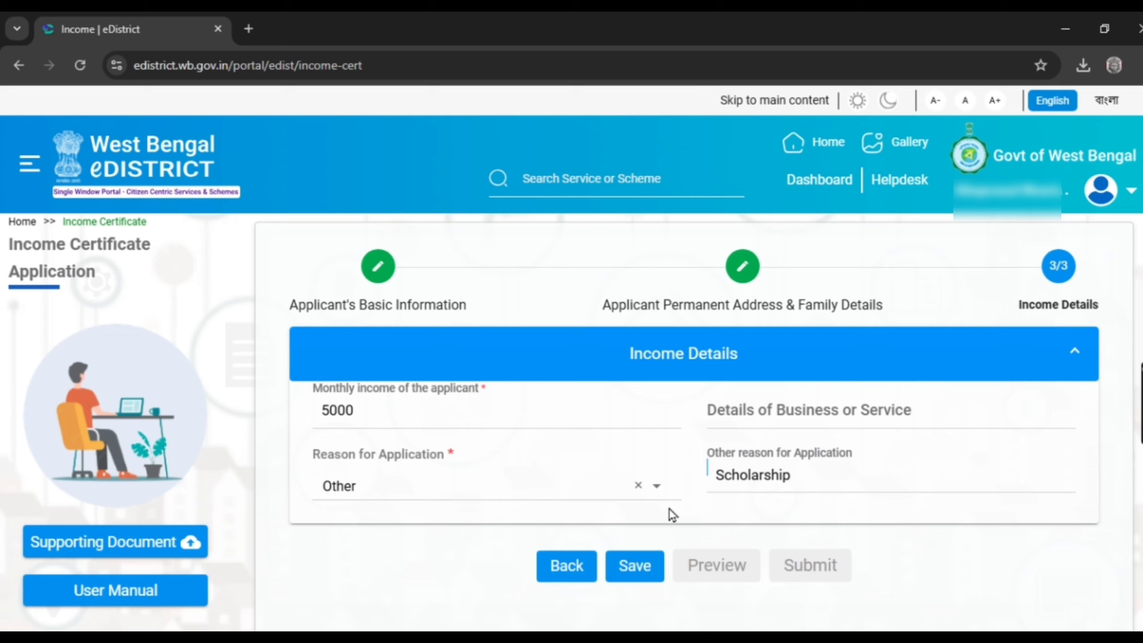
left_click(641, 571)
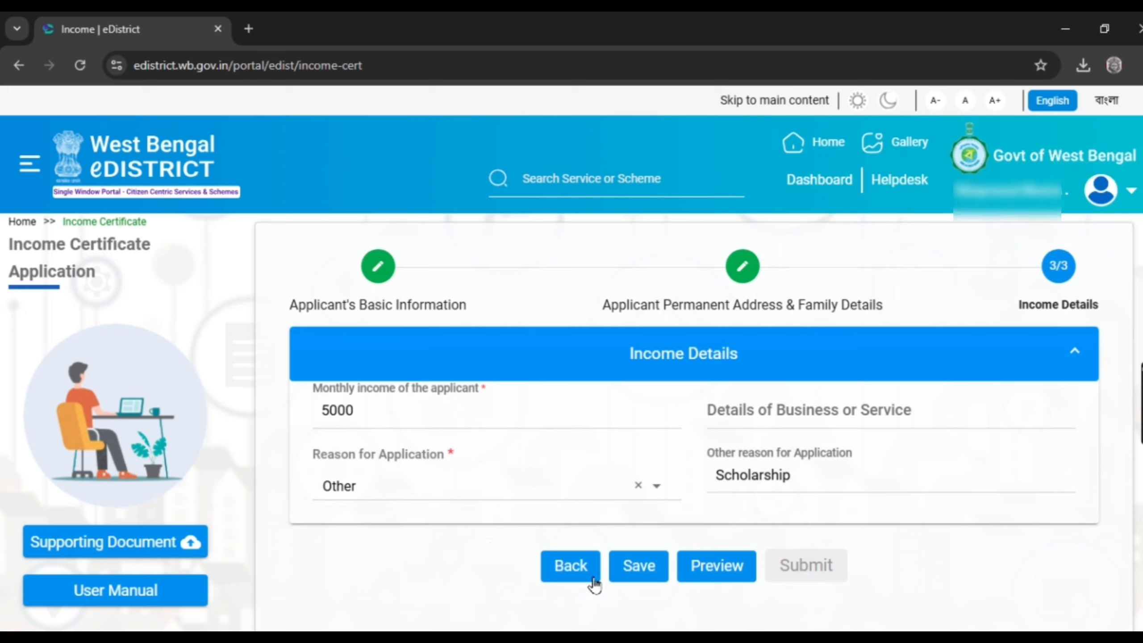
- Scroll through the application's PDF preview, then close it
left_click(733, 569)
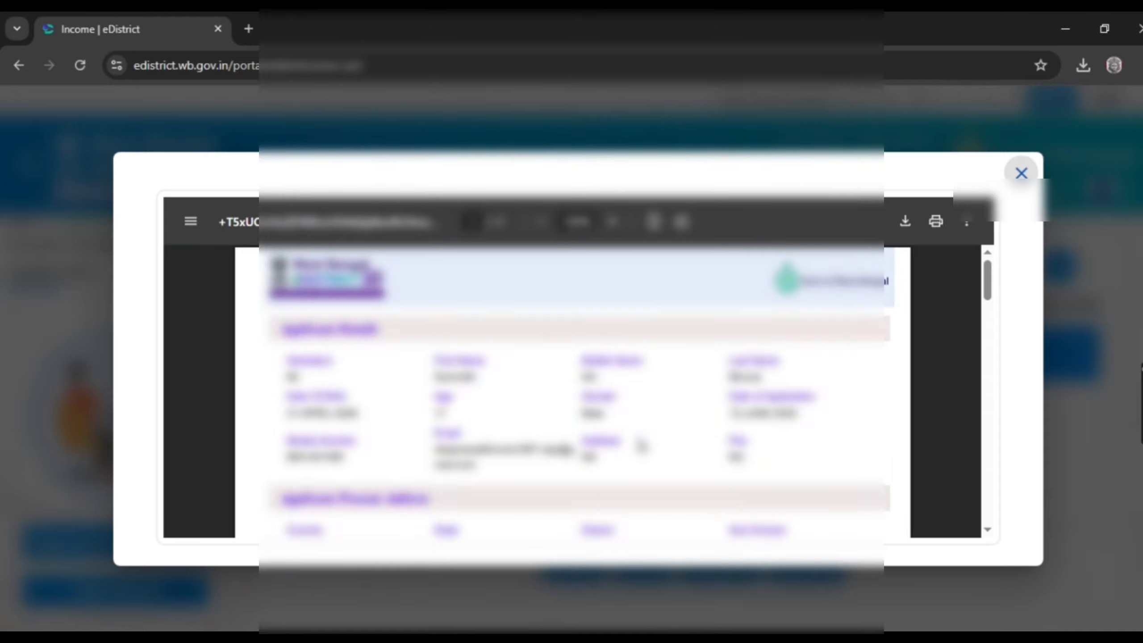
scroll(641, 446, "down", 3)
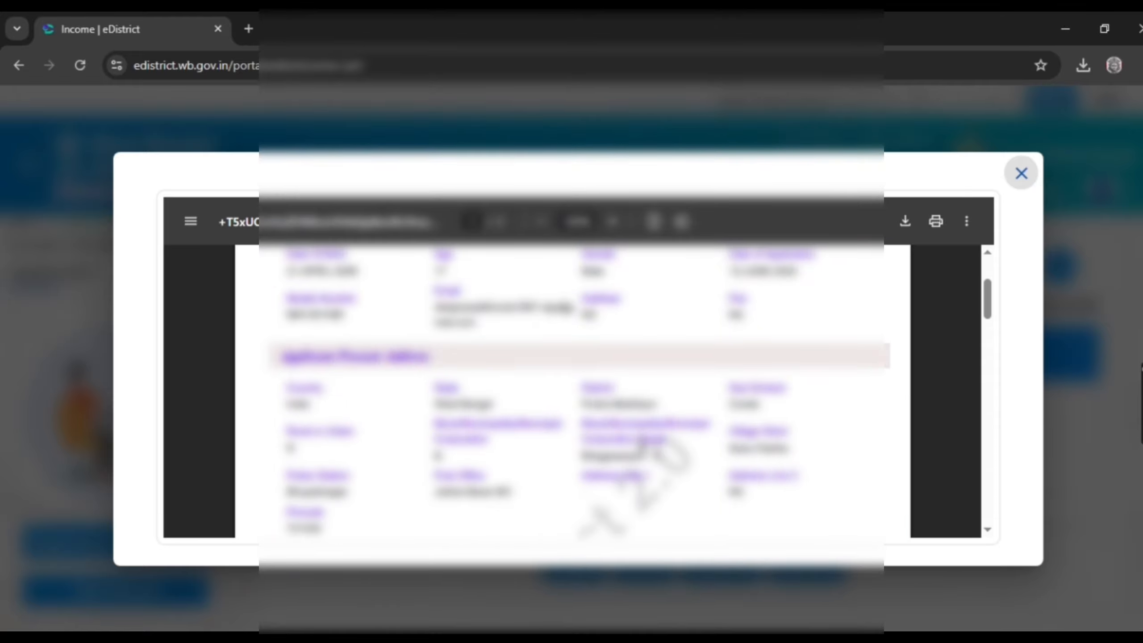
scroll(643, 445, "down", 9)
scroll(641, 446, "up", 12)
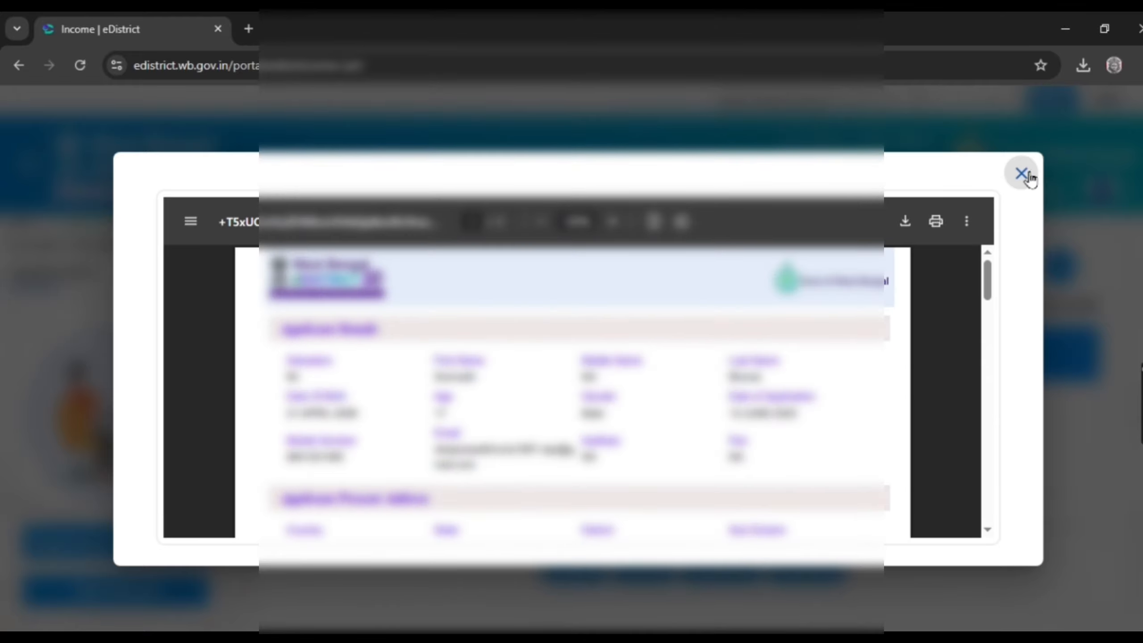
left_click(1028, 176)
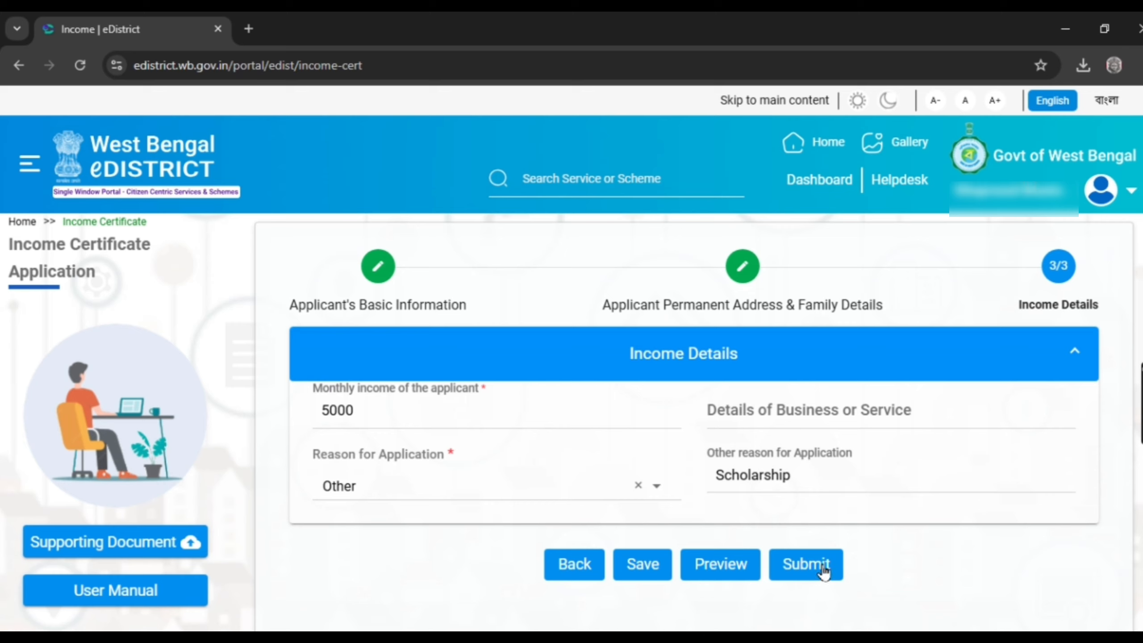
- Submit the form and keep Aadhar Card as the residential proof document
left_click(805, 564)
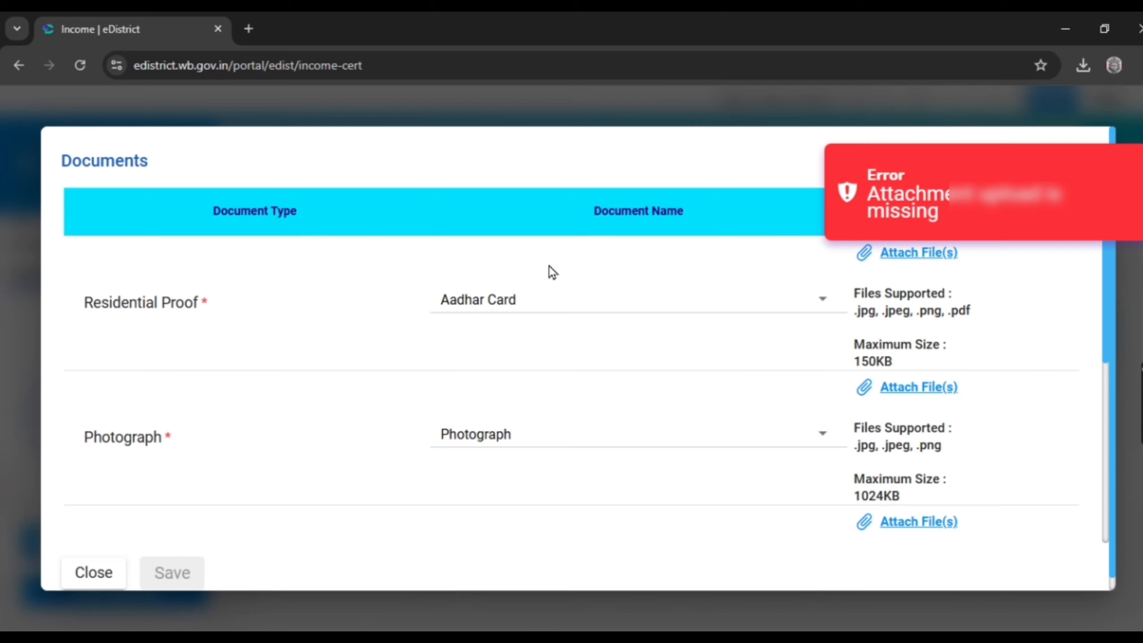
left_click(567, 311)
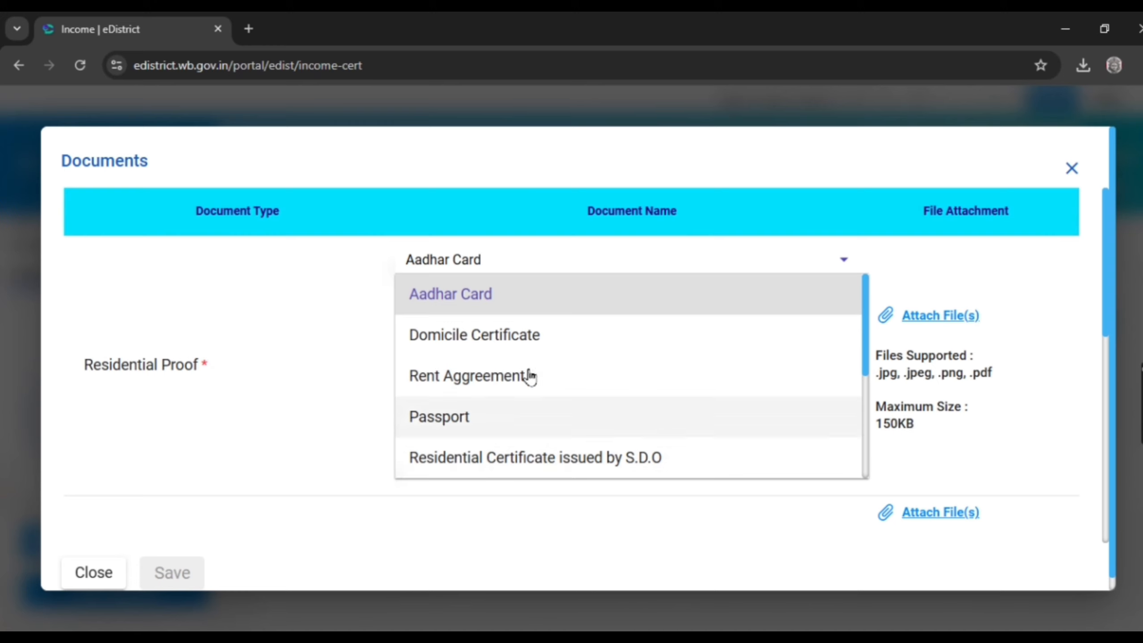
left_click(495, 297)
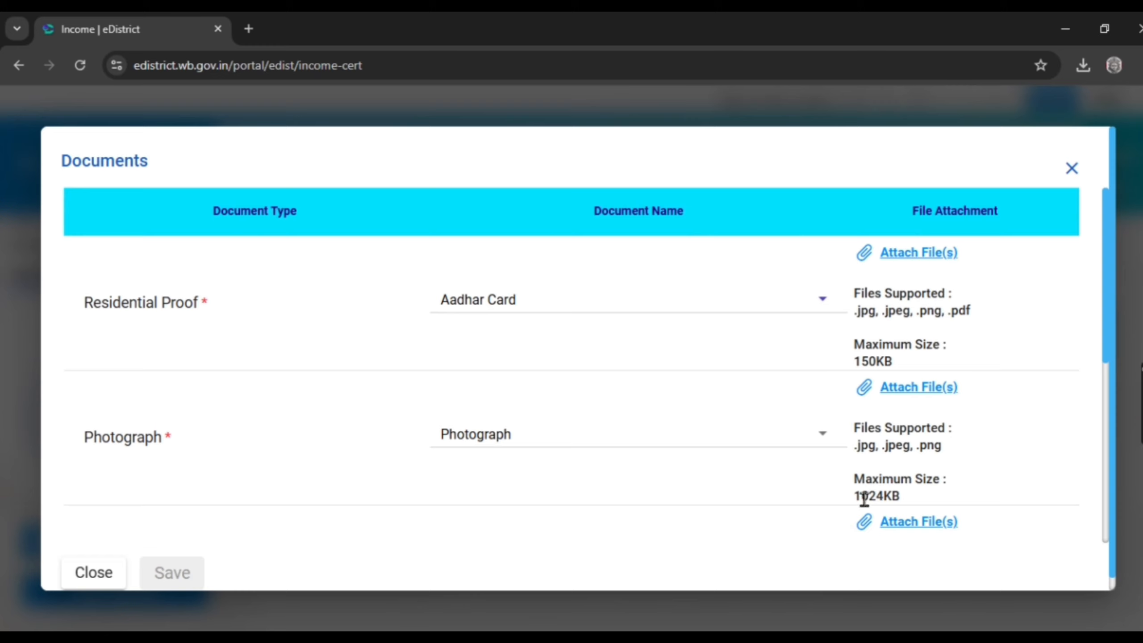
scroll(734, 391, "down", 3)
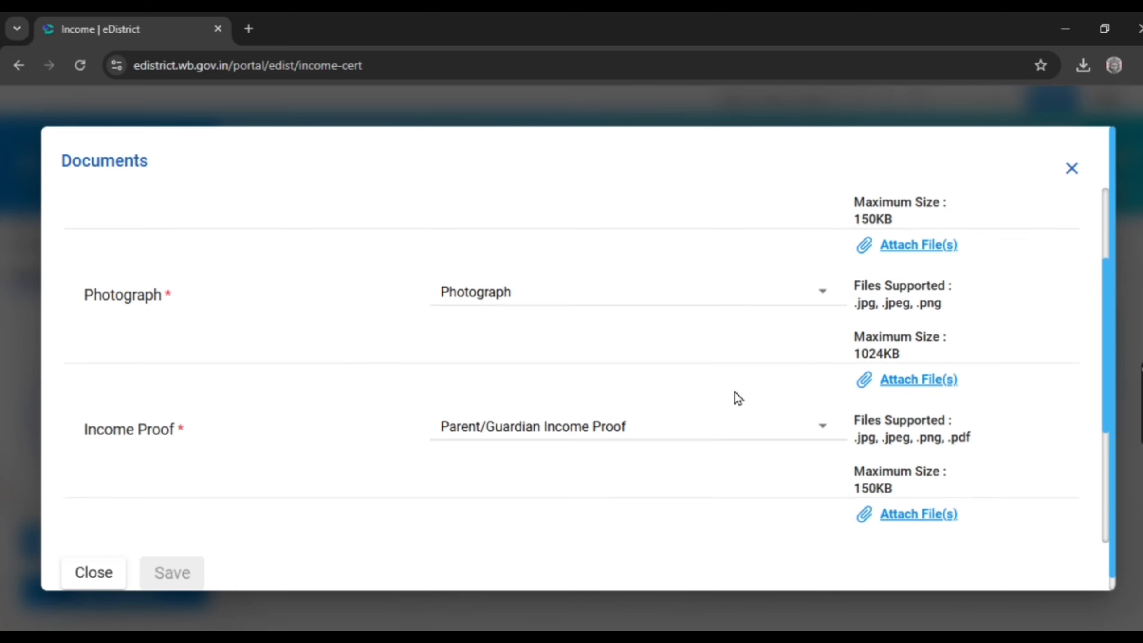
- Choose Gram Pradhan/Municipality Councilor income proof and save the supporting documents
left_click(542, 428)
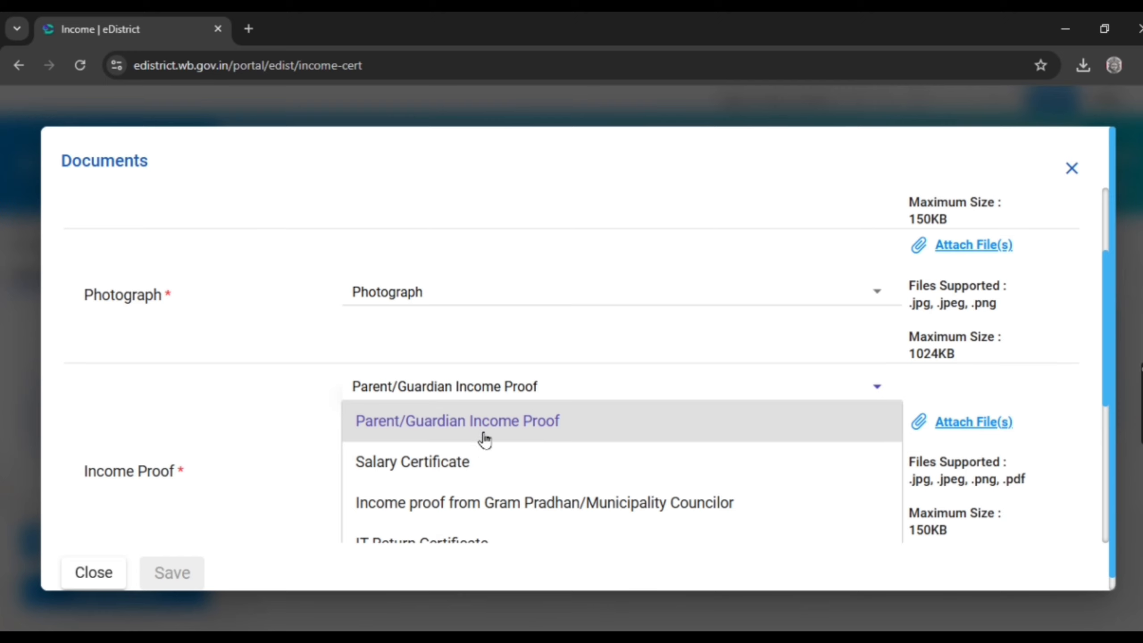
scroll(485, 439, "down", 3)
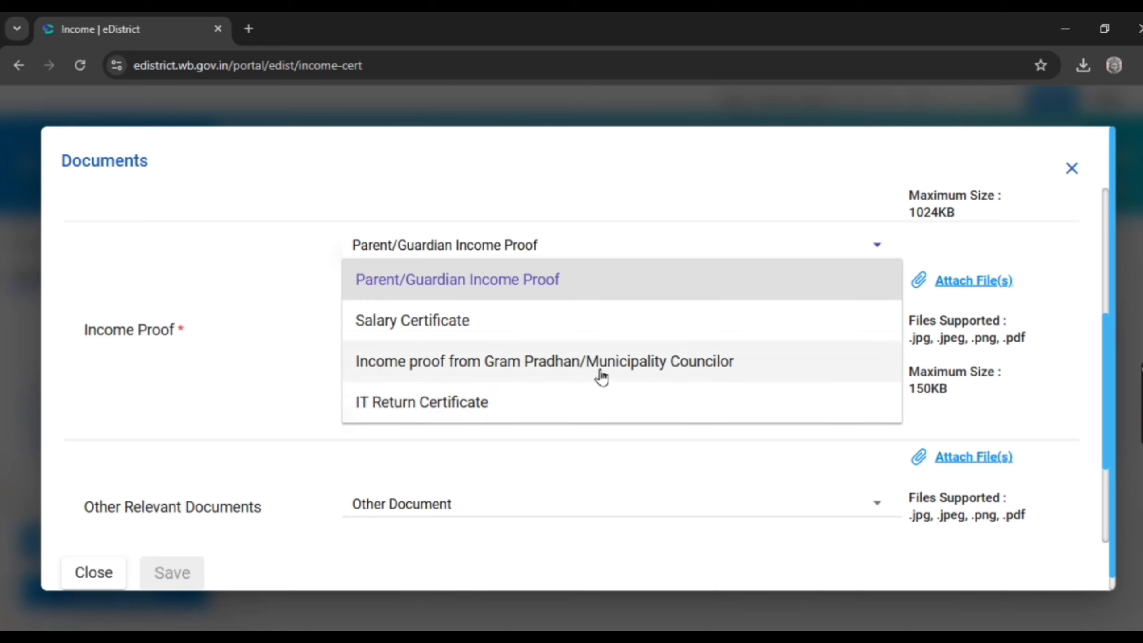
left_click(498, 365)
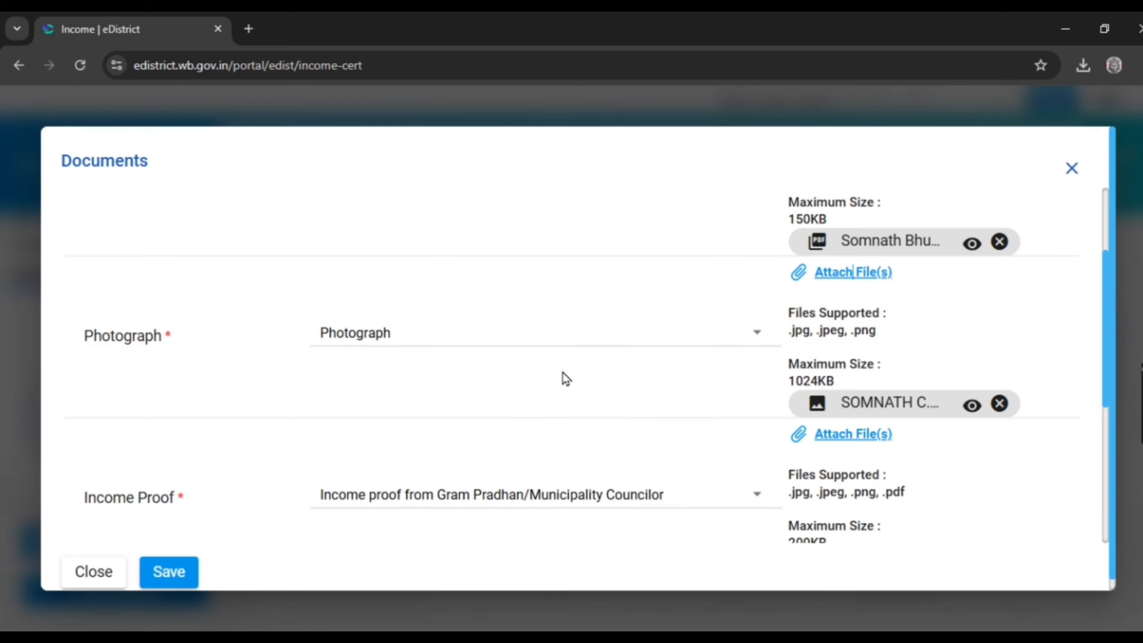
scroll(564, 373, "up", 3)
scroll(563, 372, "down", 8)
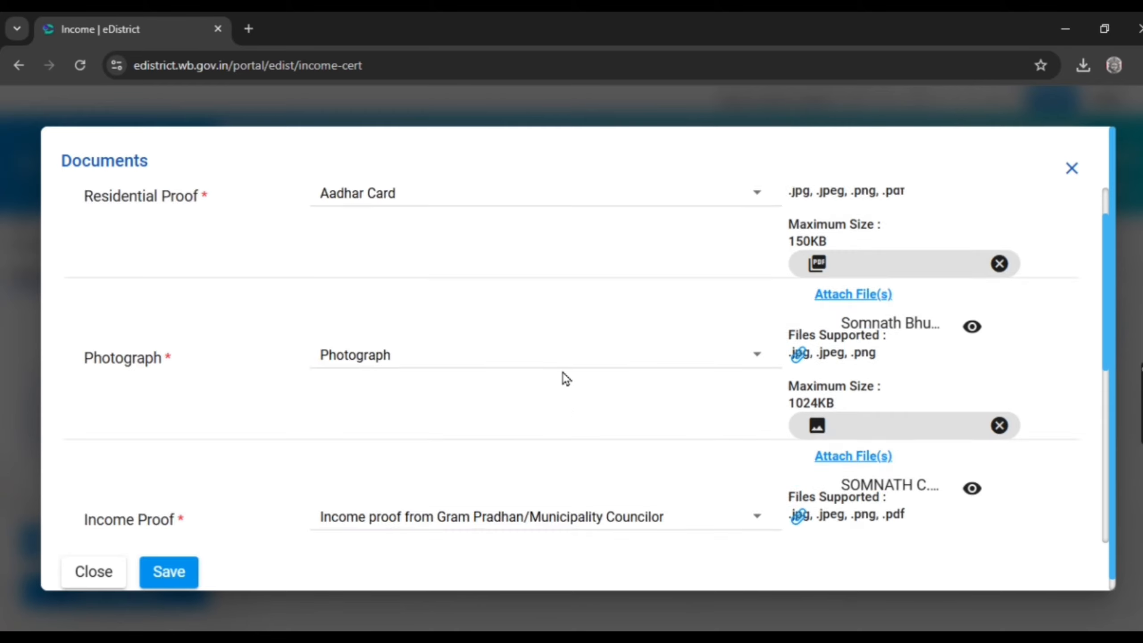
scroll(563, 372, "down", 1)
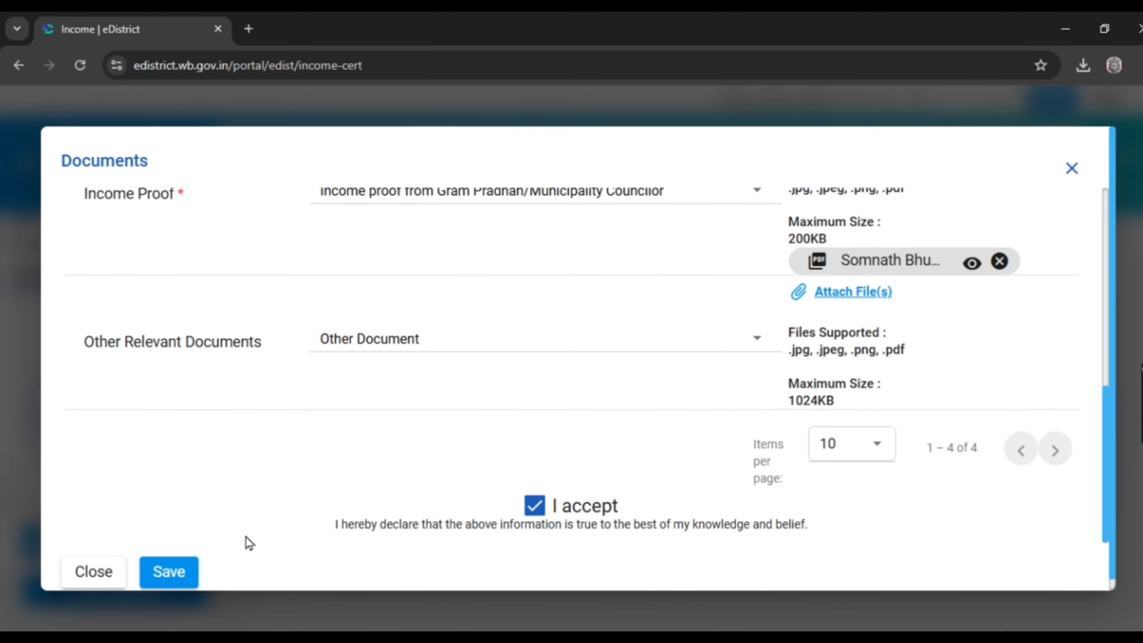
left_click(186, 568)
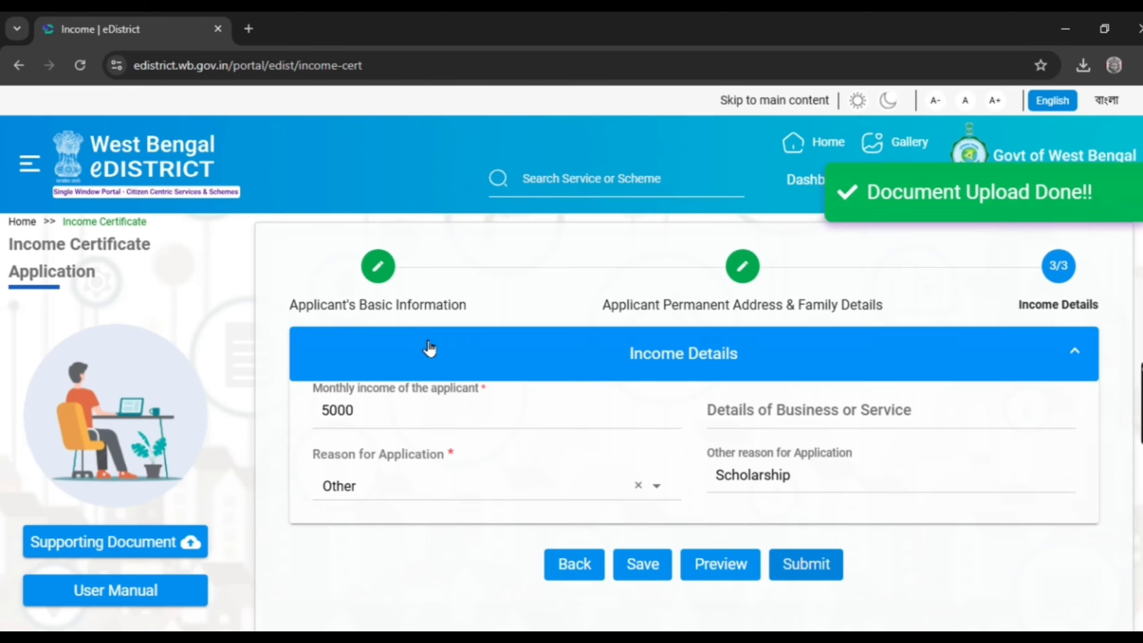
- Submit the application, note its AIN, and close the summary to reach the Dashboard
left_click(816, 569)
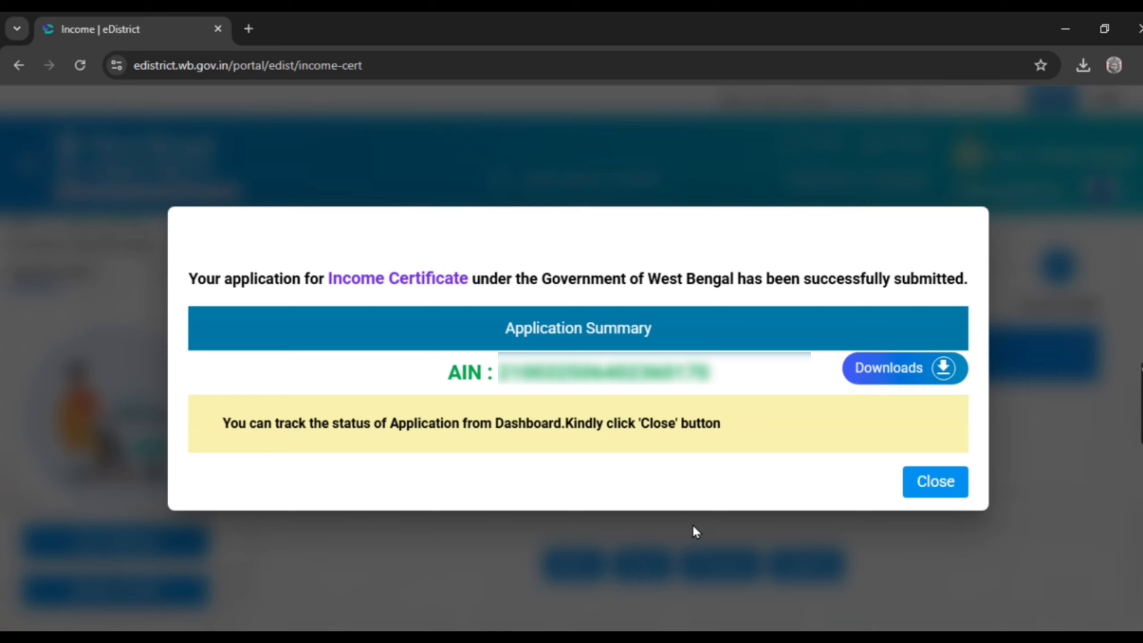
left_click(933, 486)
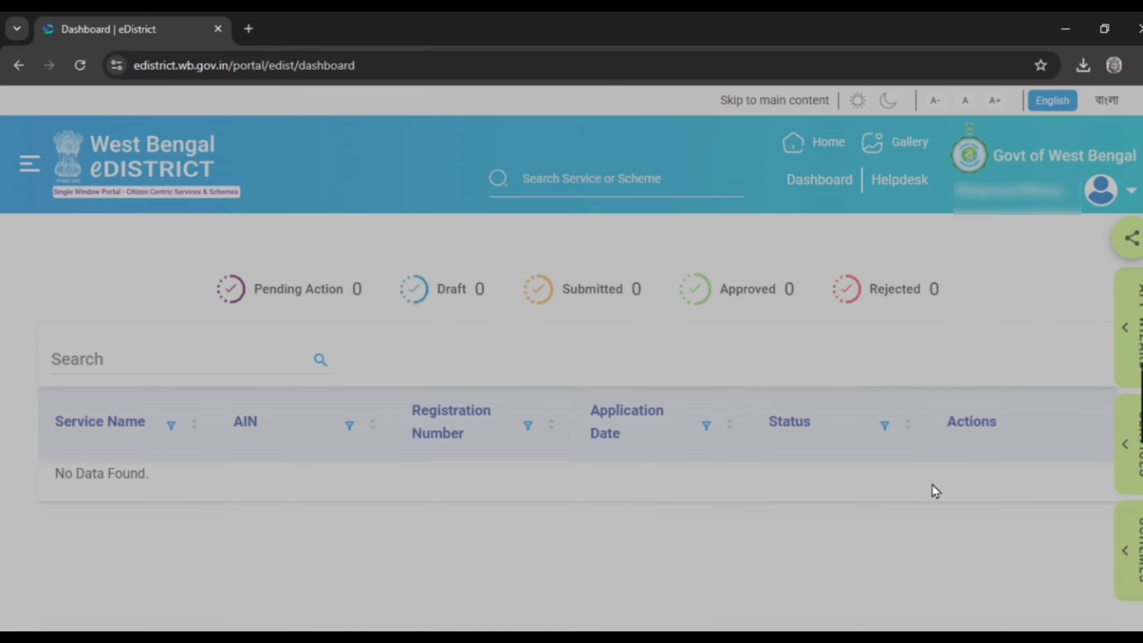